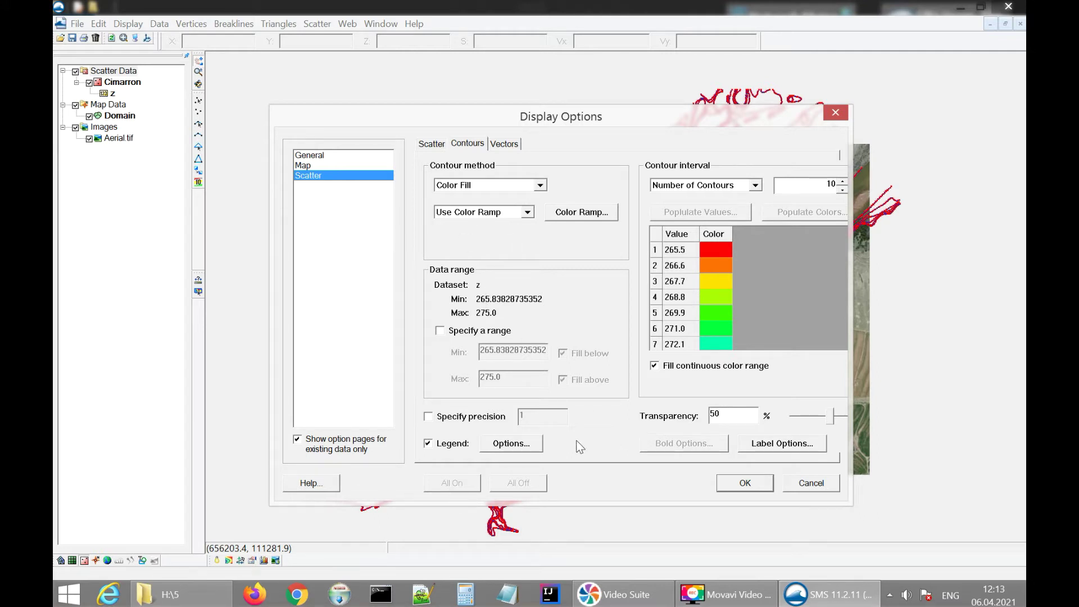
# Apply colour-fill scatter contours with 50% transparency and a legend
pyautogui.click(725, 487)
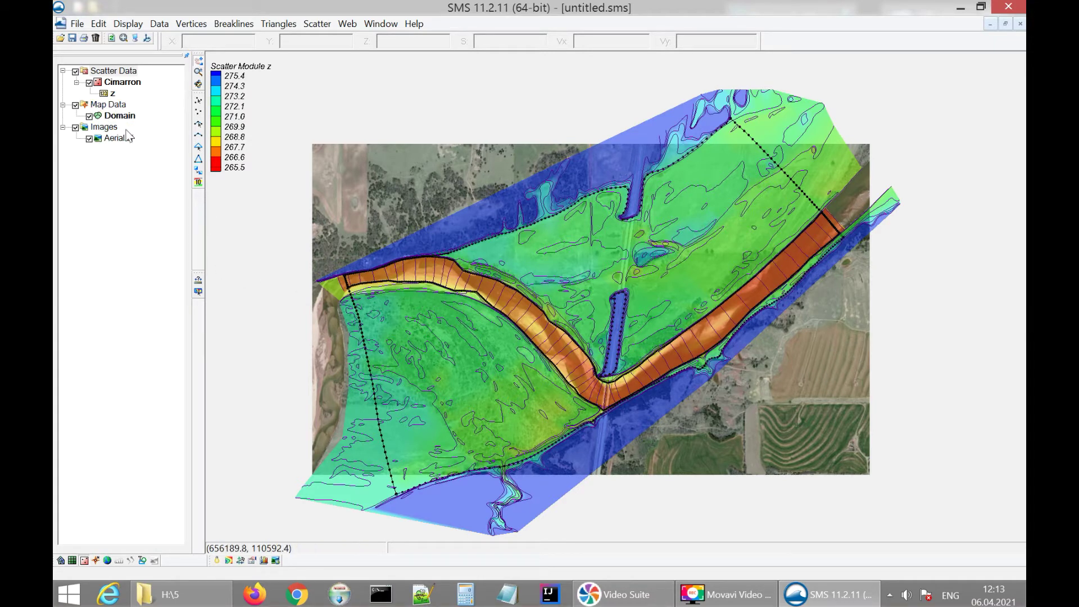
# Switch to Map Data with the Select Feature Polygon tool and activate the Domain coverage
pyautogui.click(109, 104)
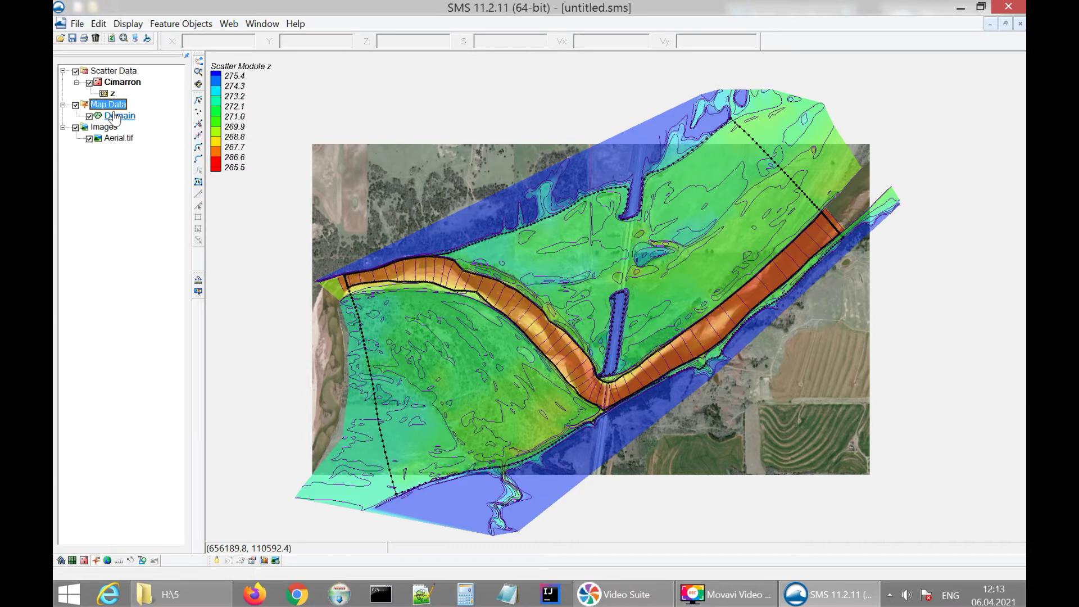
pyautogui.click(199, 182)
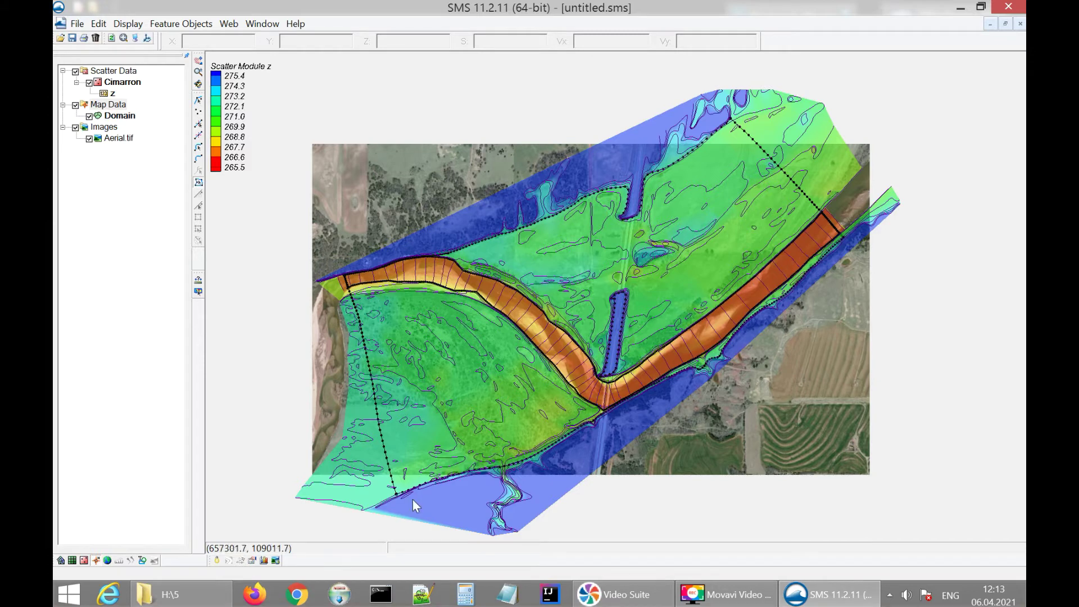
pyautogui.click(117, 116)
pyautogui.click(117, 116)
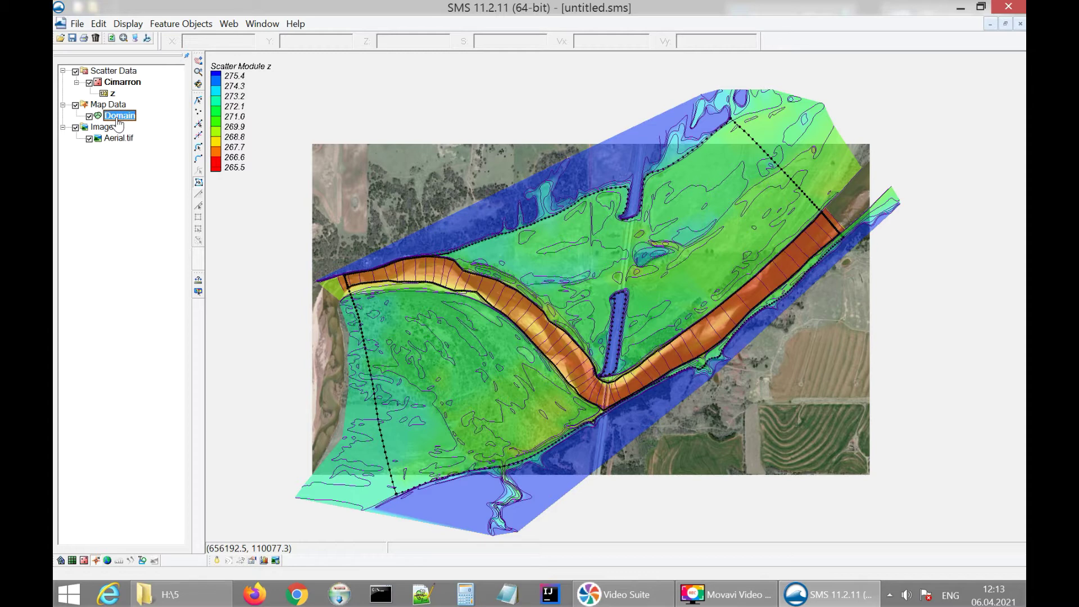
pyautogui.click(198, 182)
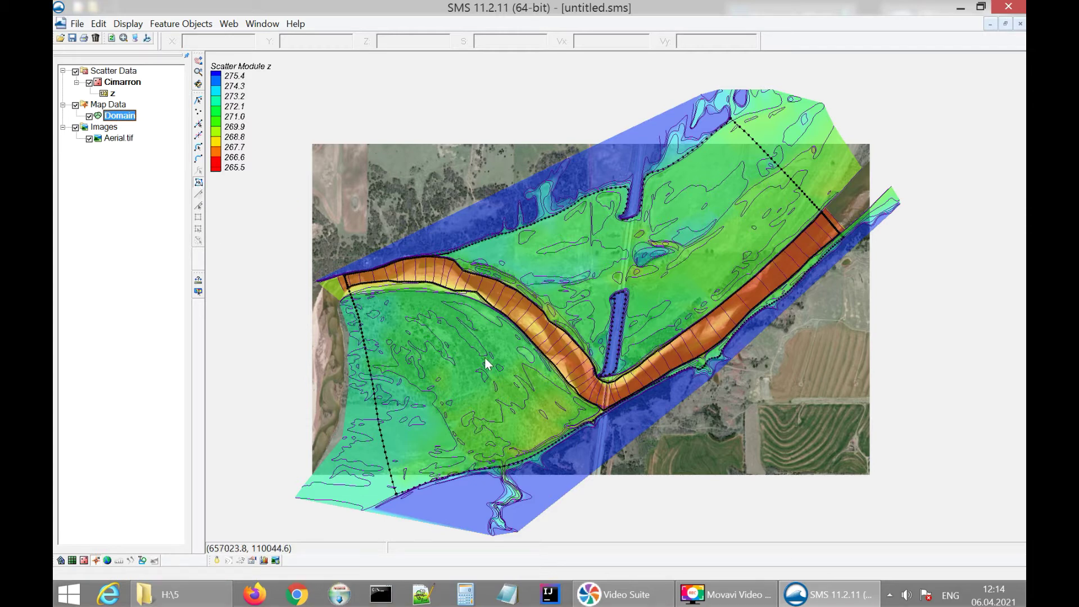
pyautogui.click(470, 400)
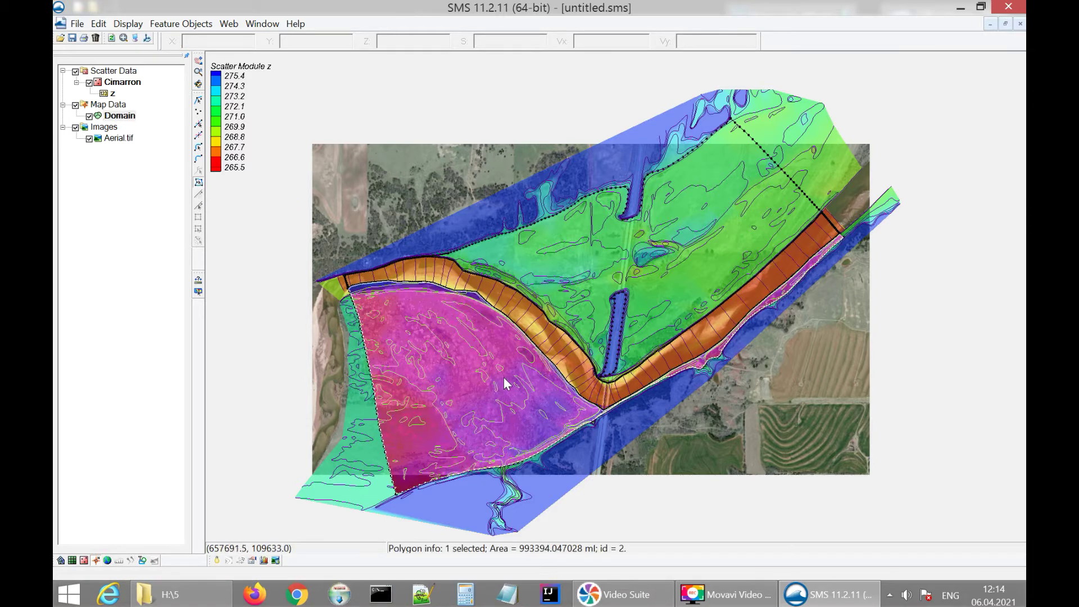
pyautogui.click(527, 320)
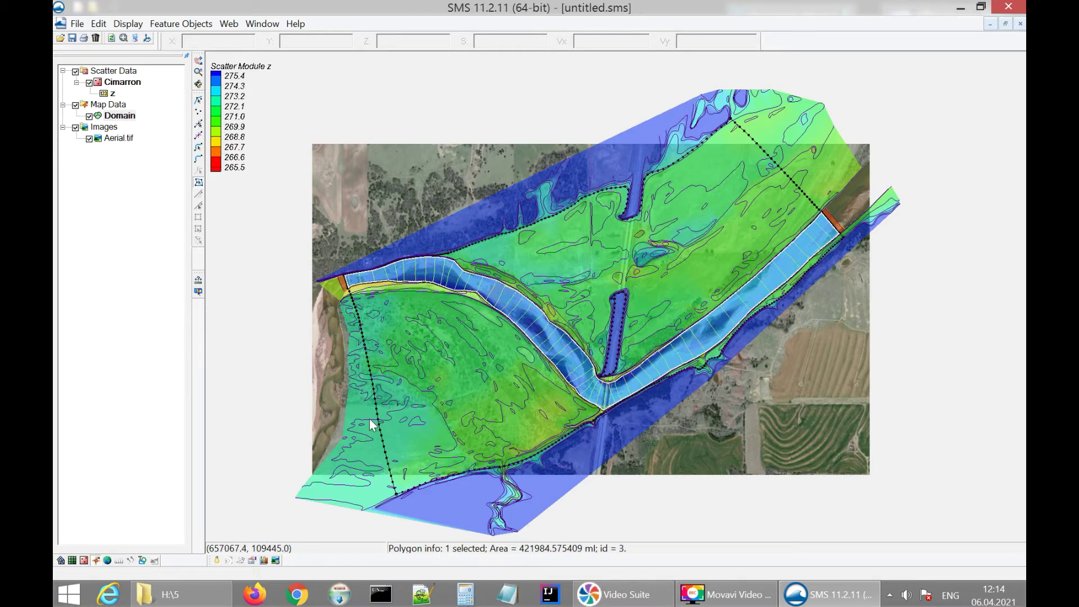
pyautogui.click(449, 382)
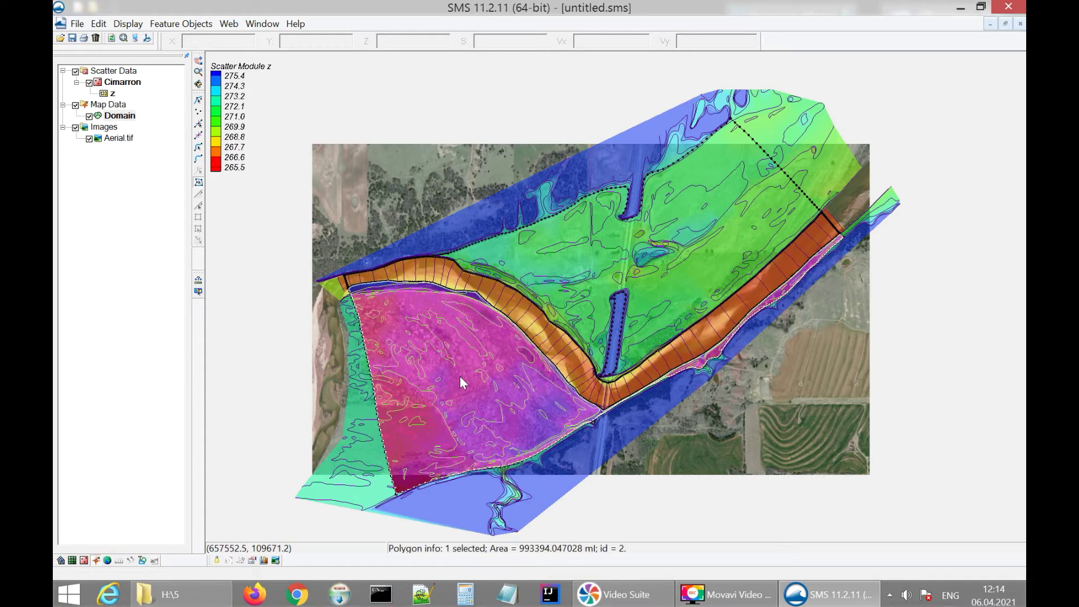
pyautogui.click(704, 279)
pyautogui.click(511, 311)
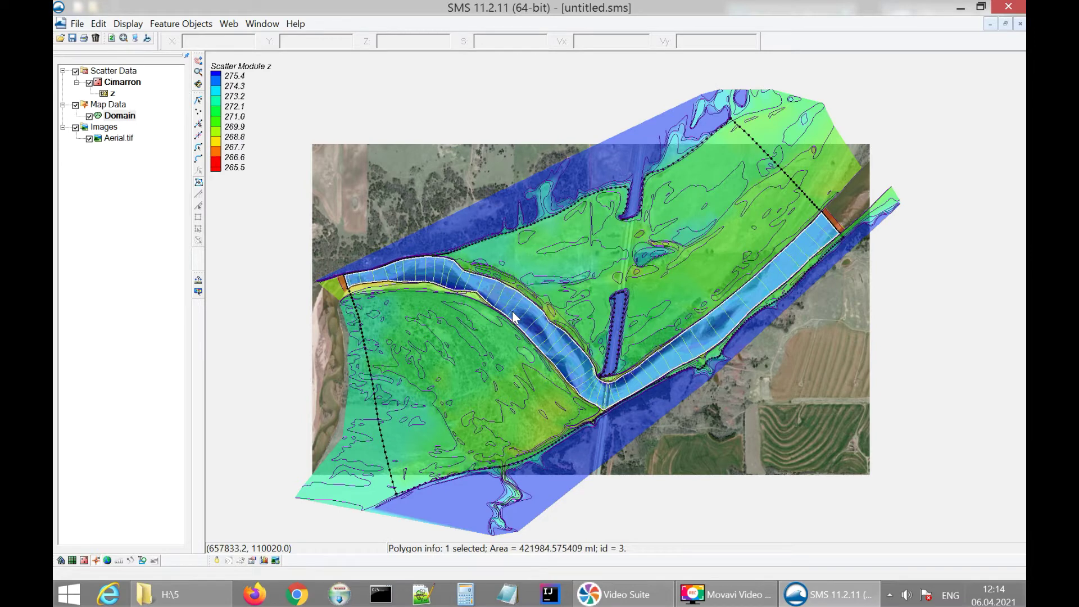
pyautogui.click(627, 332)
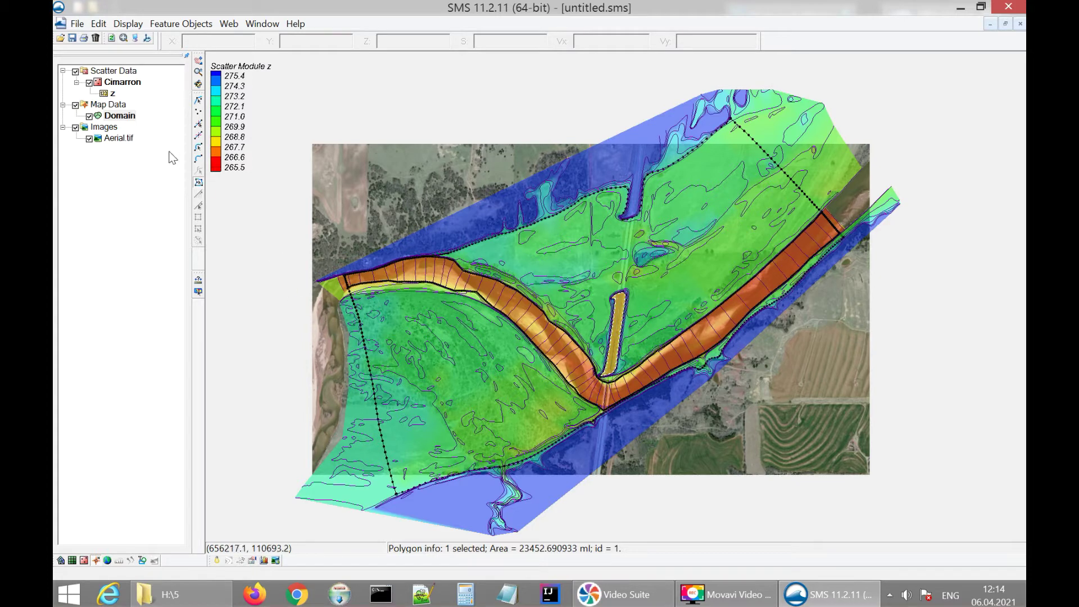
# Change the Domain coverage type to Models > SRH-2D > SRH-2D
pyautogui.rightClick(120, 117)
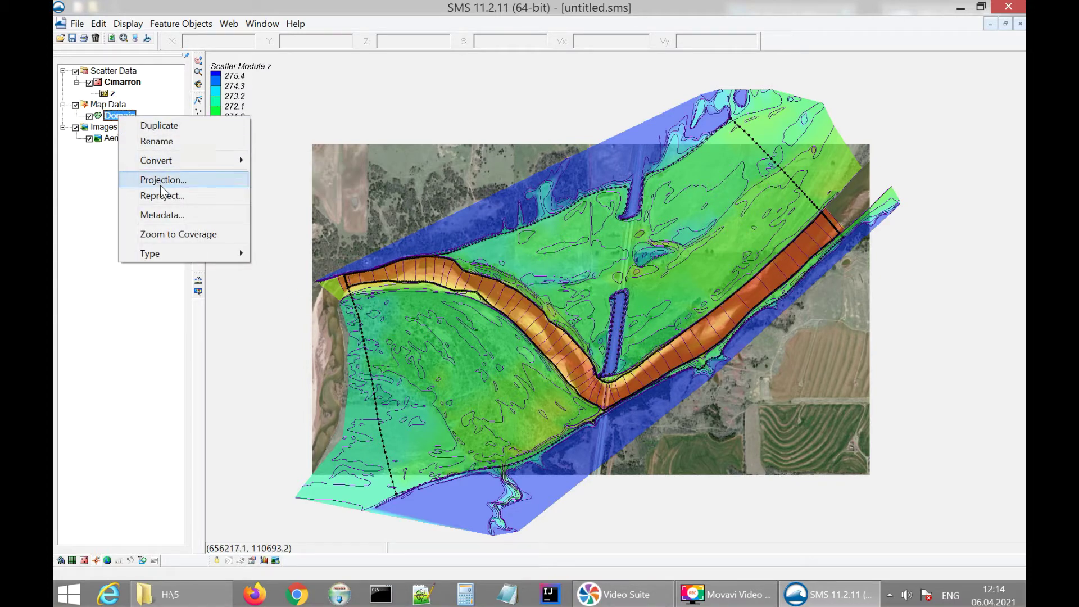
pyautogui.moveTo(247, 255)
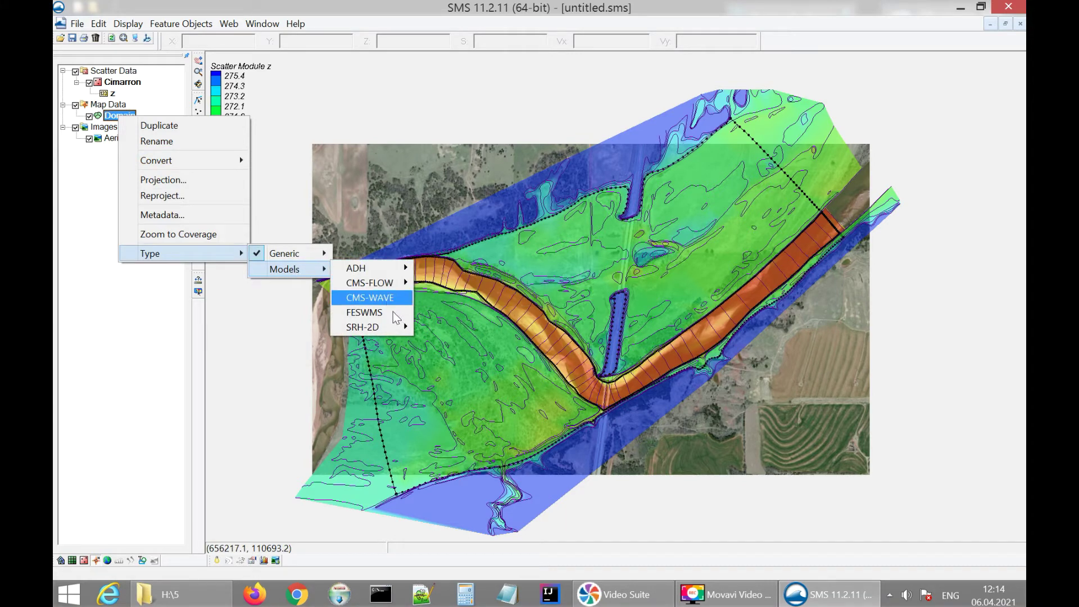
pyautogui.moveTo(397, 332)
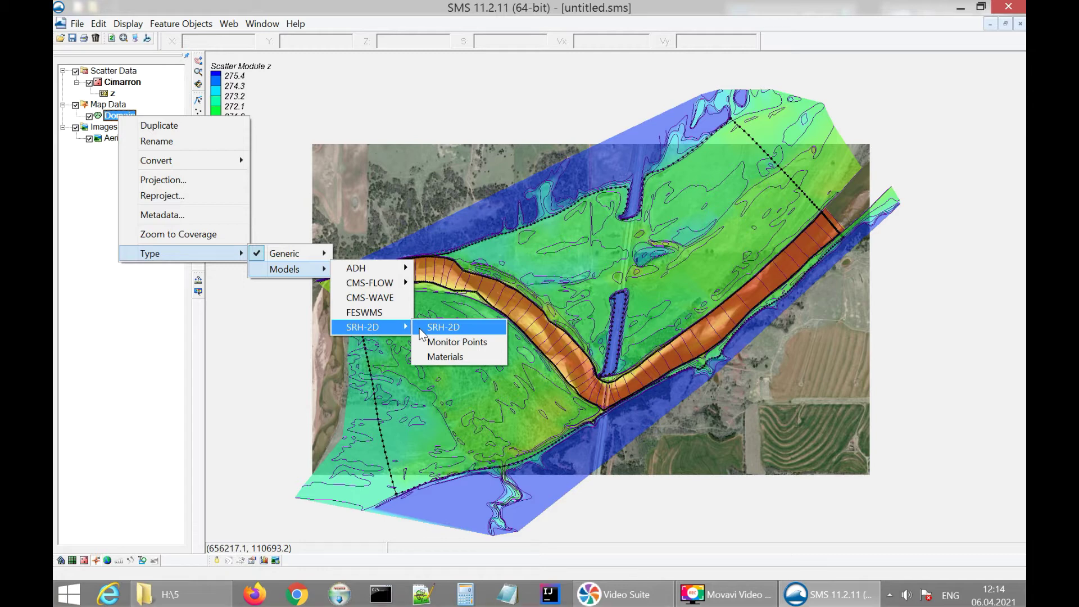
pyautogui.click(420, 328)
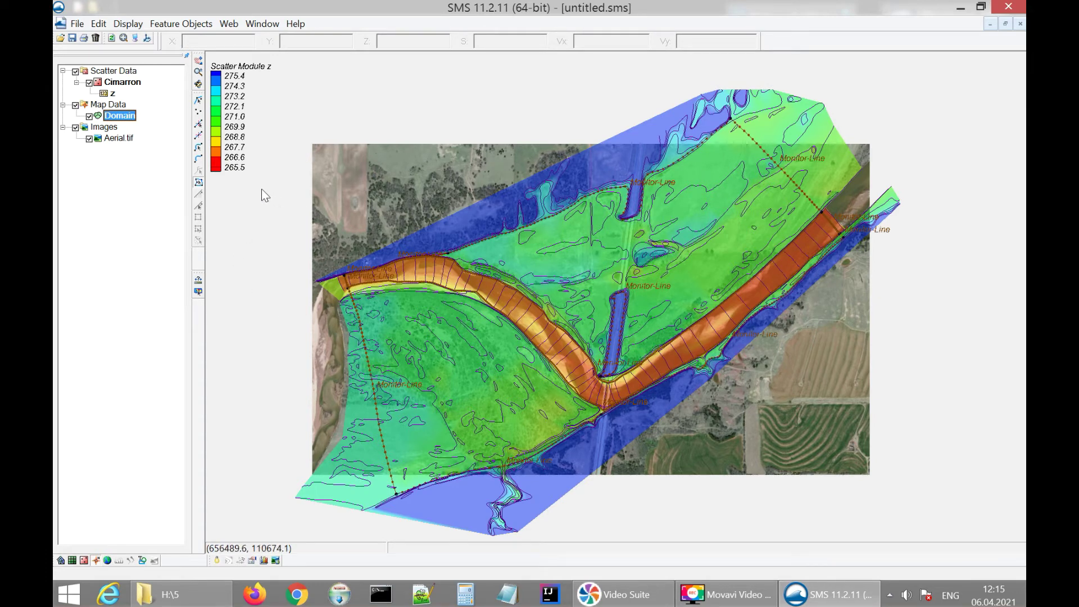
# In Domain's Material Properties, add 'mymaterial' with Manning's roughness 0.05
pyautogui.rightClick(120, 118)
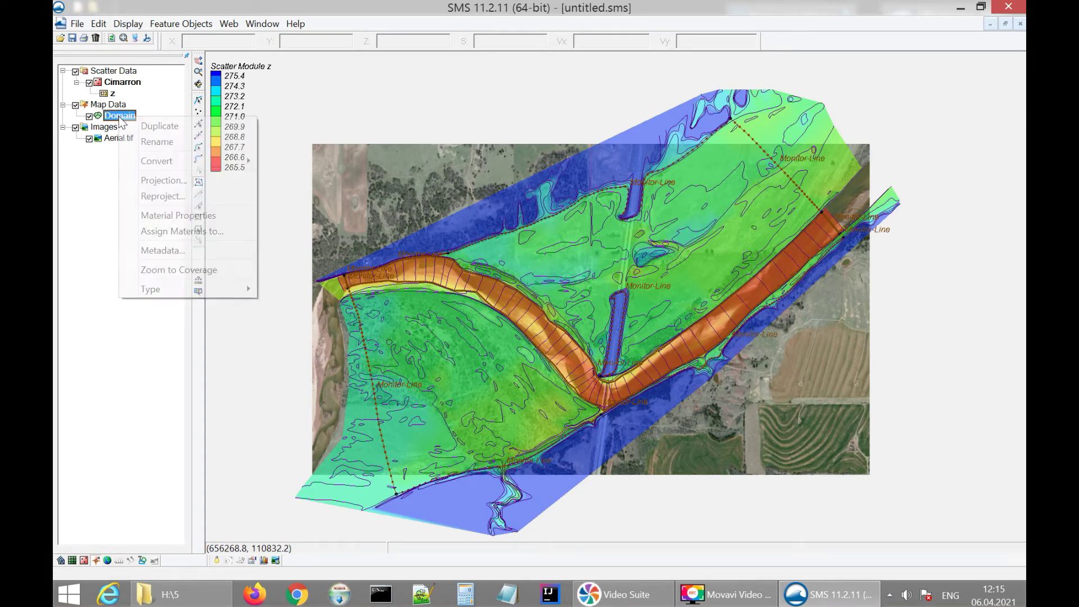
pyautogui.click(184, 217)
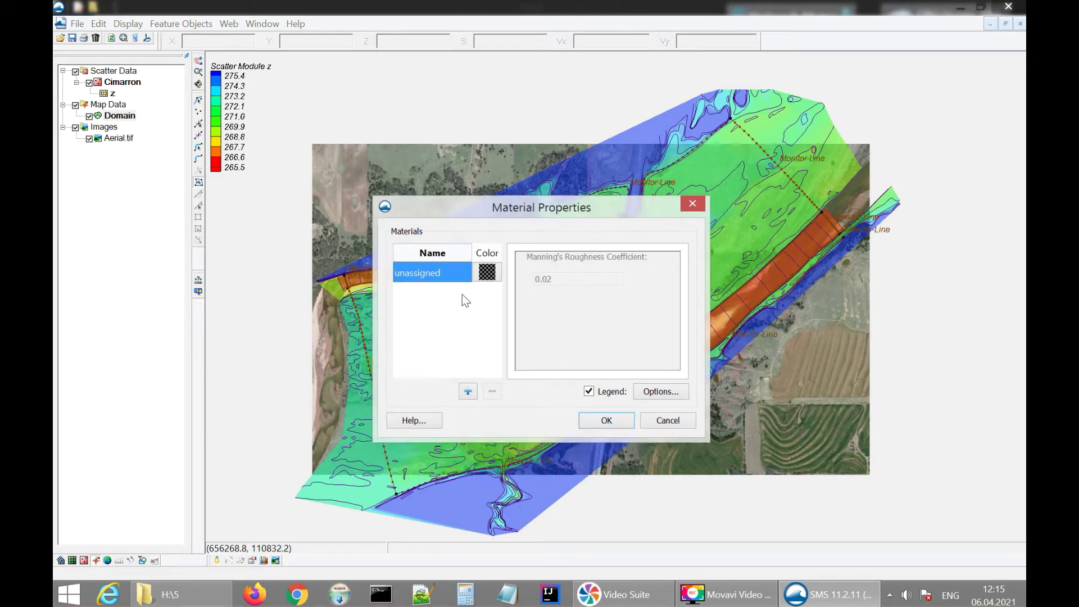
pyautogui.click(467, 391)
pyautogui.doubleClick(439, 294)
pyautogui.write('mymaterial')
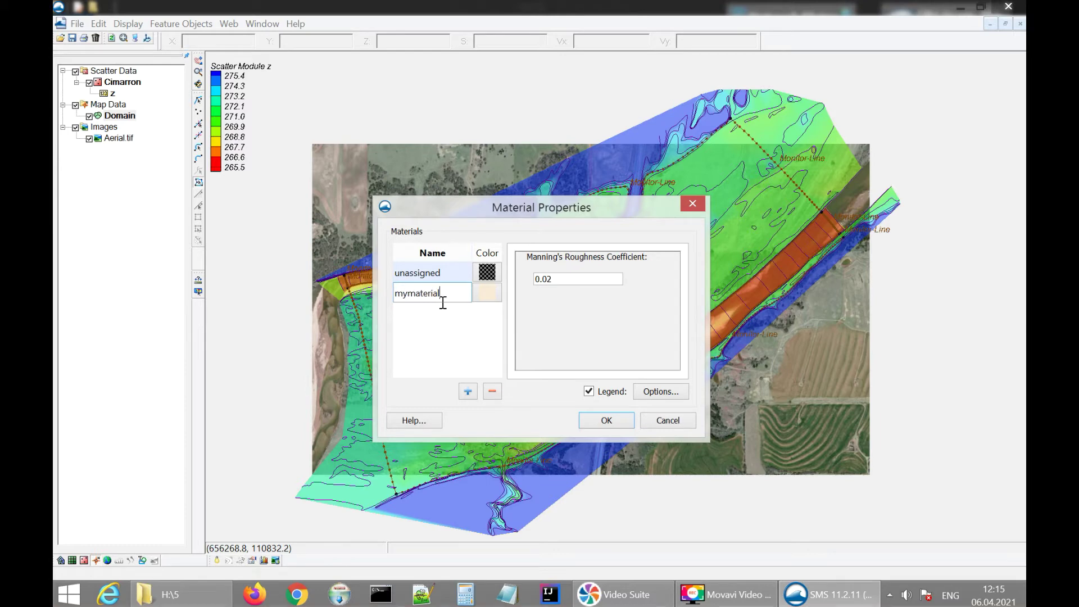
pyautogui.click(581, 280)
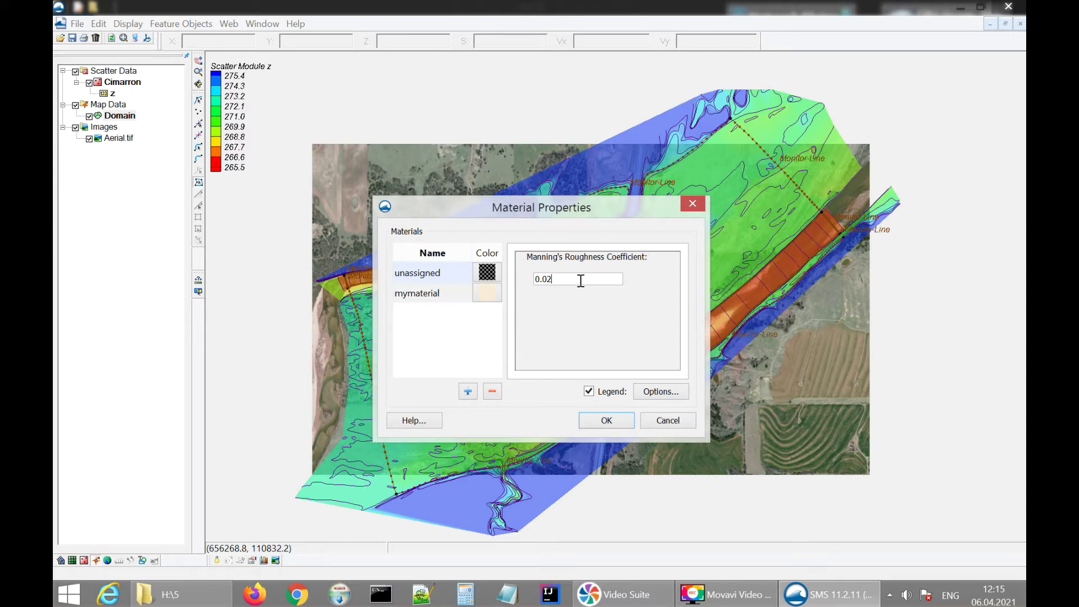
pyautogui.moveTo(545, 279); pyautogui.dragTo(556, 279)
pyautogui.write('5')
pyautogui.click(625, 423)
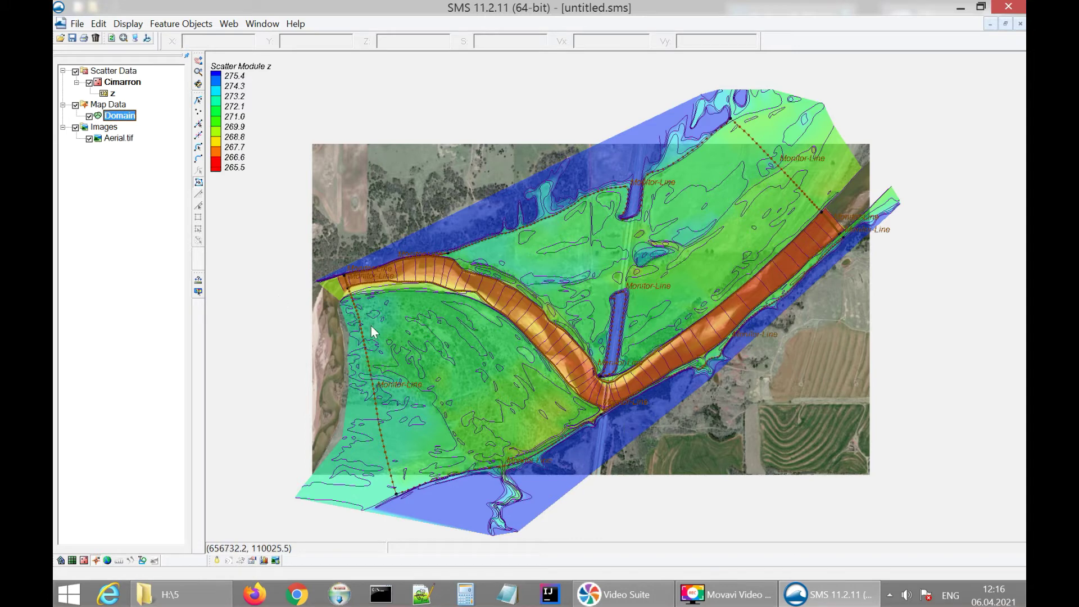
# Pick the floodplain and island polygons, select all four with Ctrl+A, and right-click the selection
pyautogui.click(477, 331)
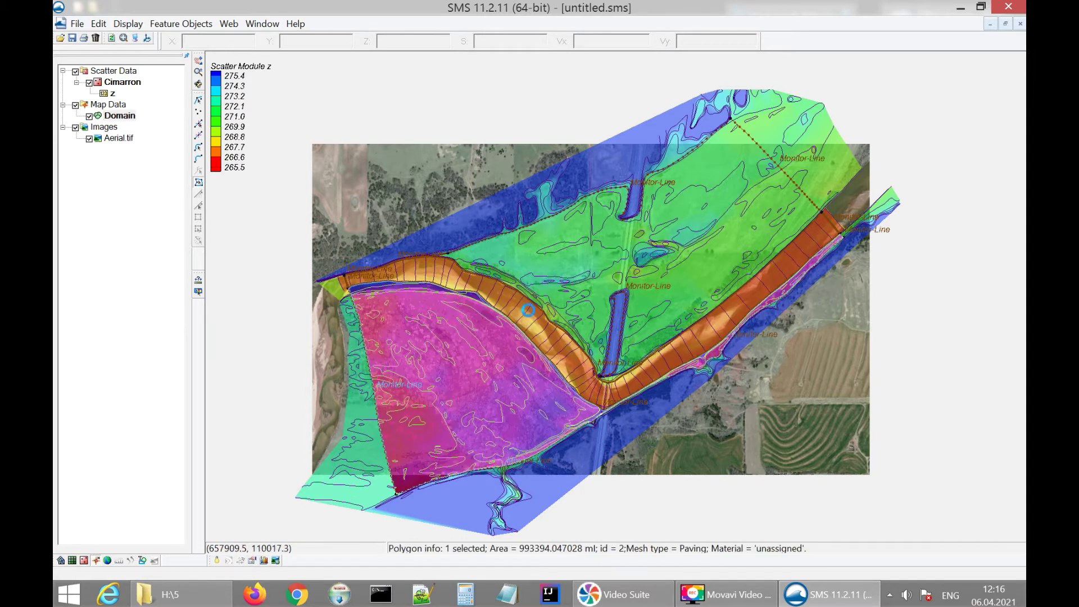
pyautogui.click(528, 338)
pyautogui.click(635, 298)
pyautogui.click(616, 323)
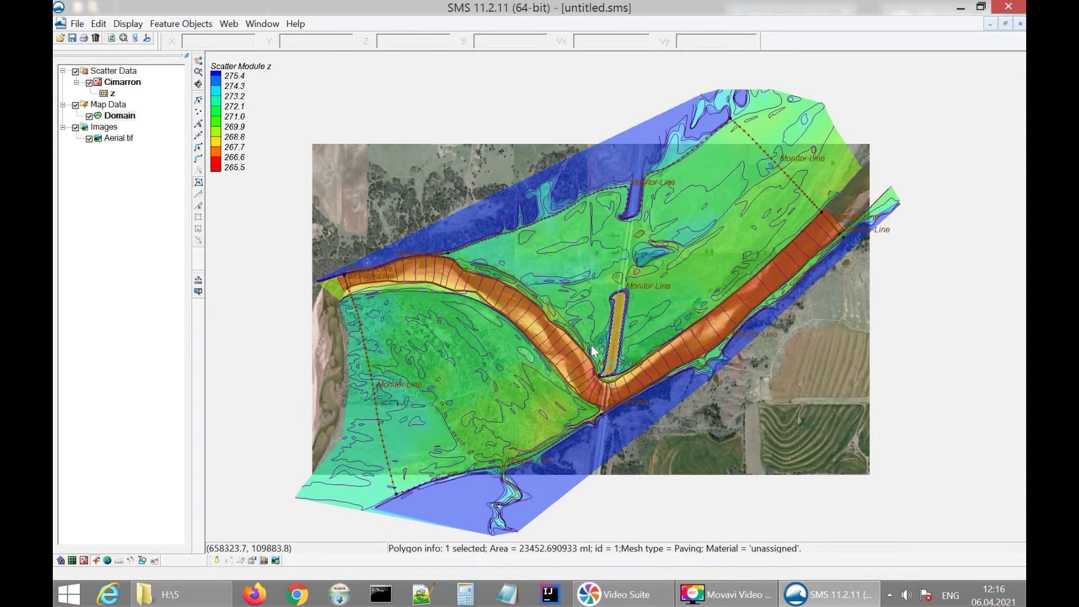
pyautogui.click(507, 372)
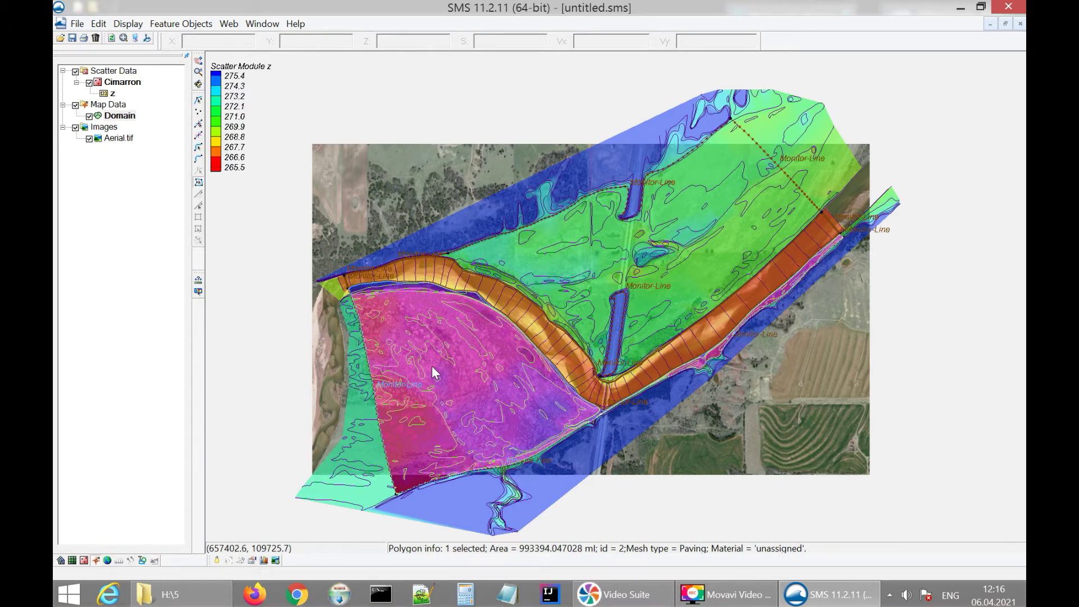
pyautogui.click(327, 355)
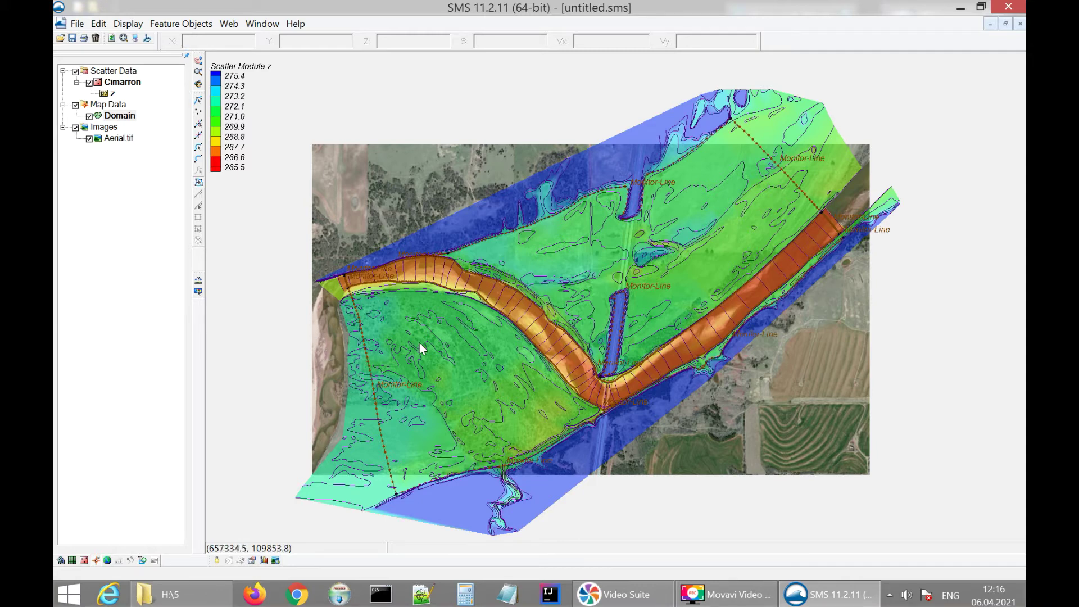
pyautogui.hotkey('ctrl', 'a')
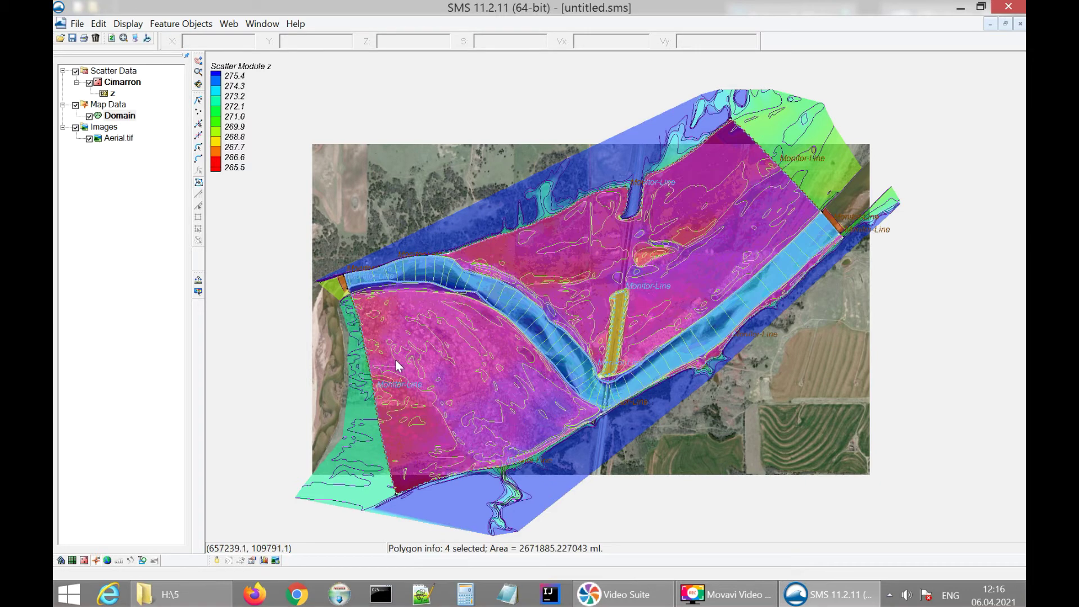
pyautogui.rightClick(450, 335)
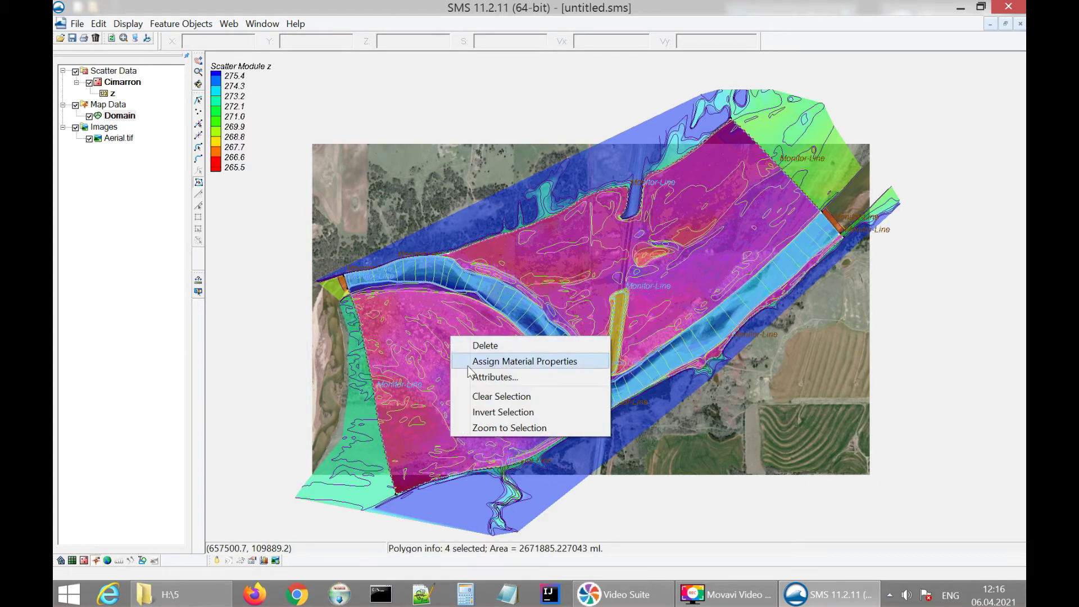
# Set the polygons' bathymetry to Scatter Set, linearly interpolated from the Cimarron z dataset
pyautogui.click(546, 376)
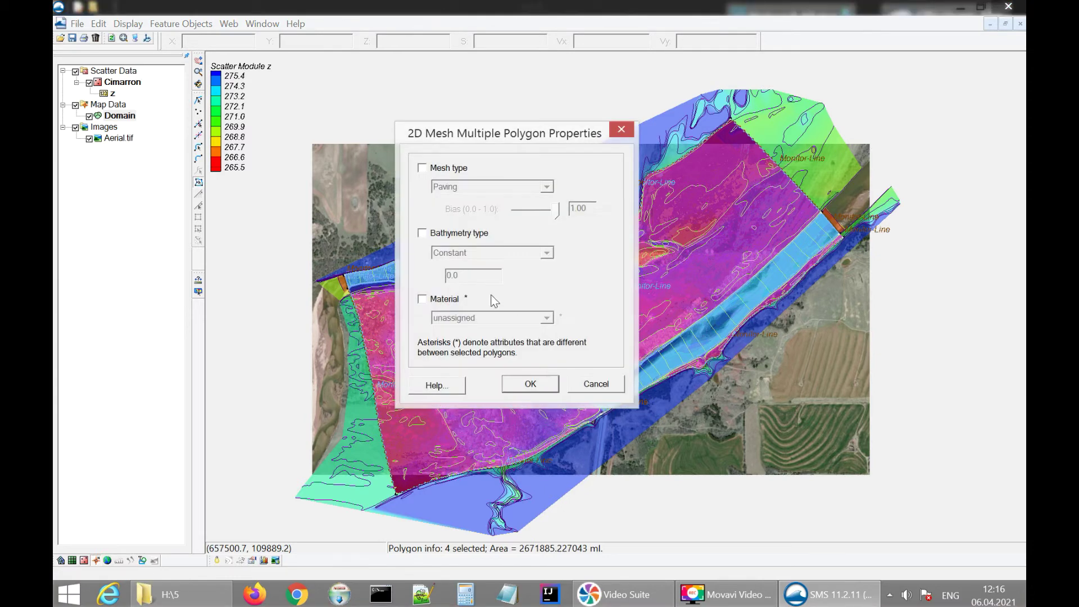
pyautogui.click(422, 168)
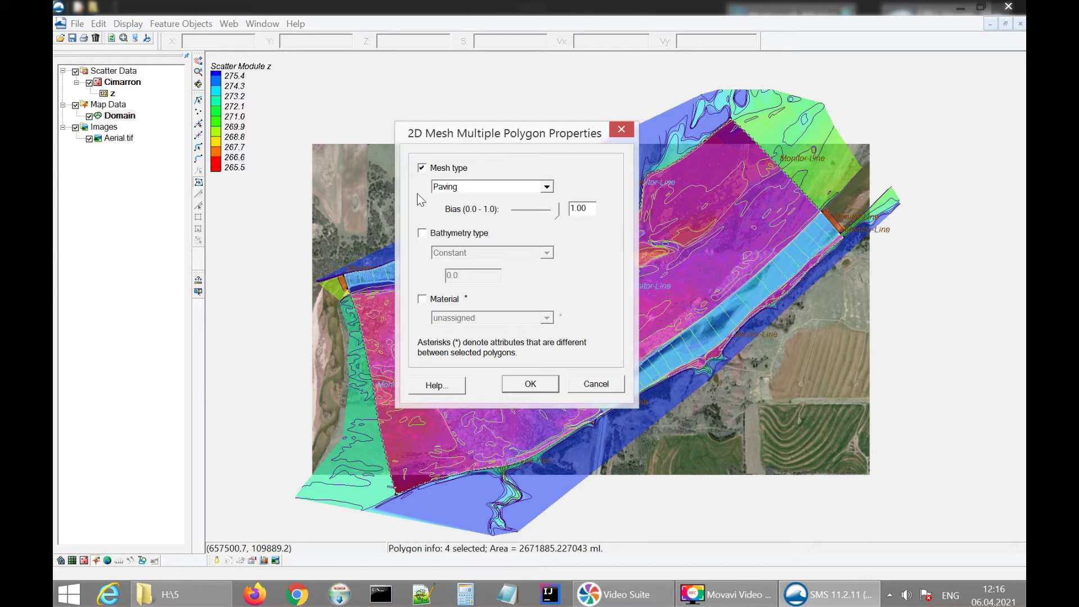
pyautogui.click(429, 233)
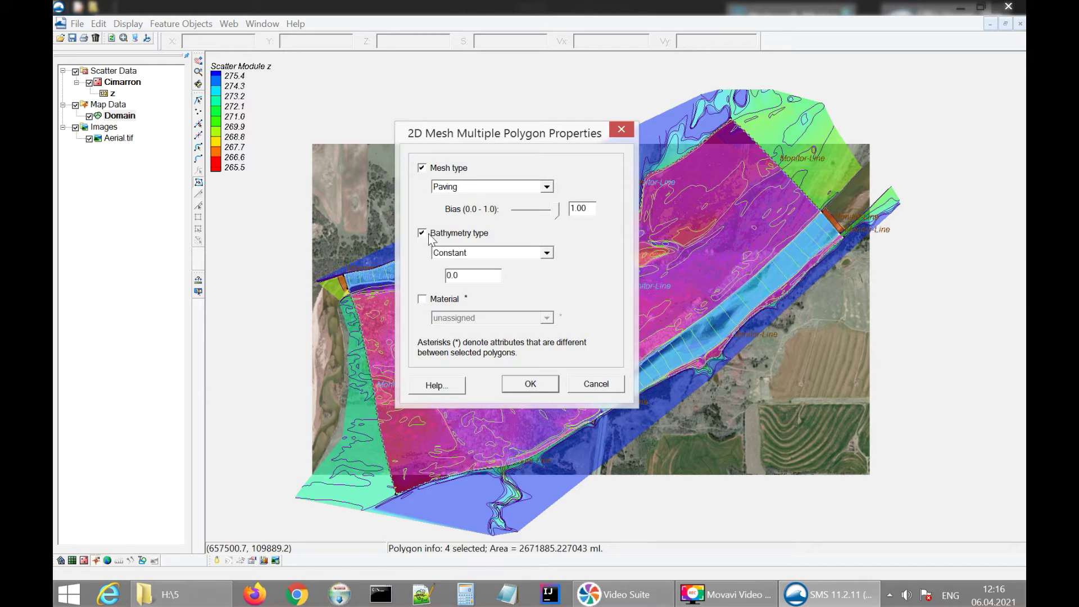
pyautogui.click(478, 252)
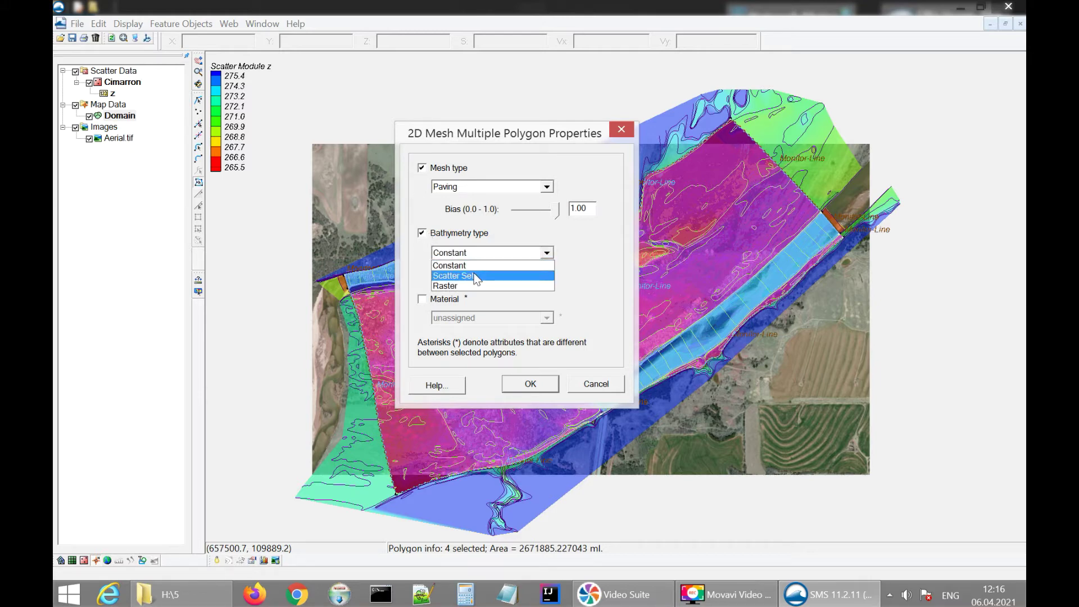
pyautogui.click(490, 275)
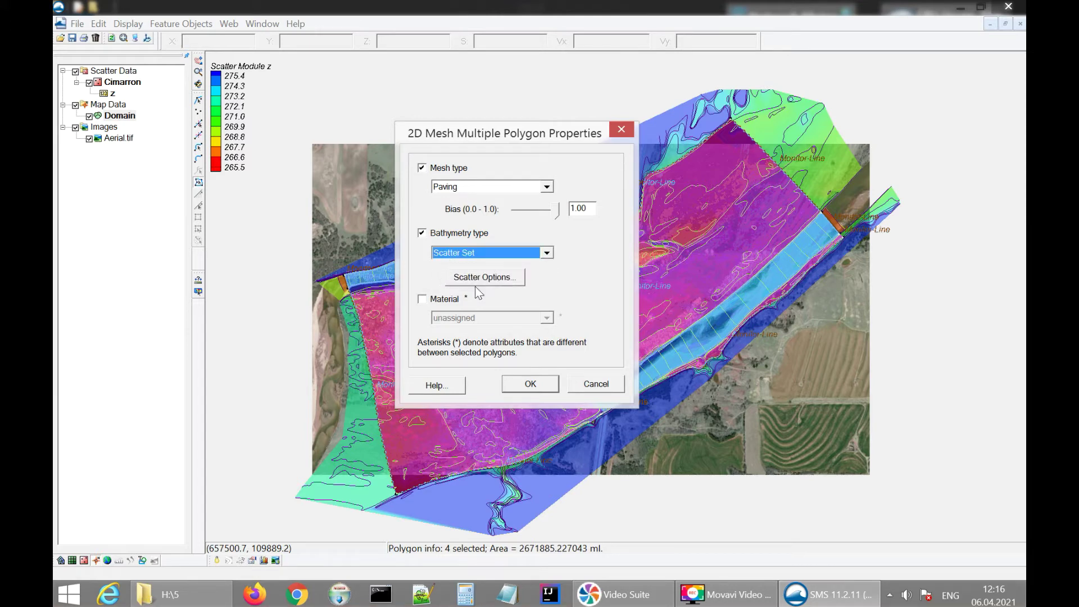
pyautogui.click(492, 278)
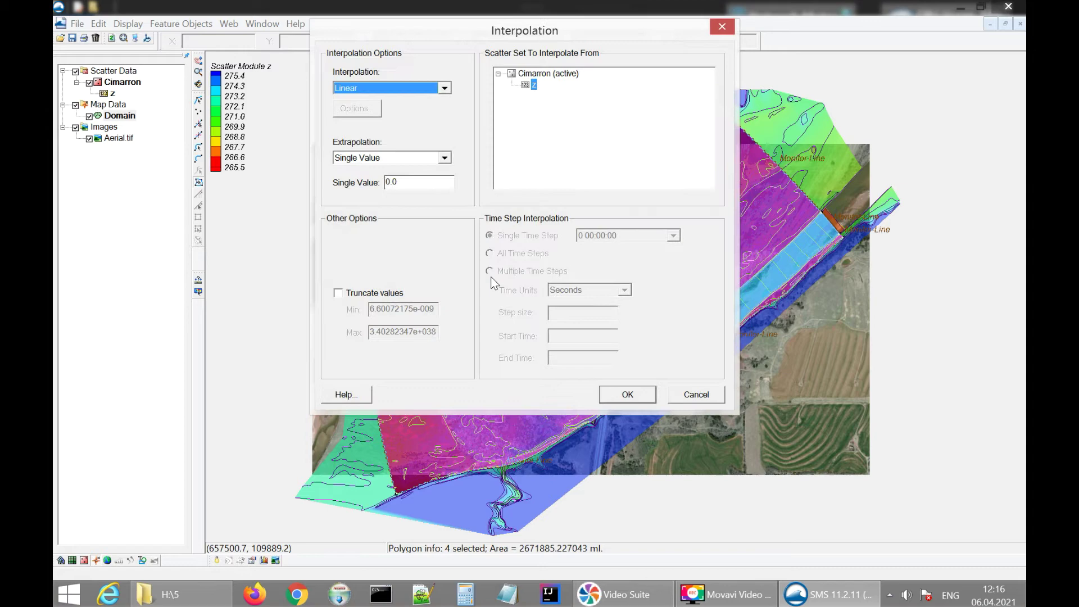
pyautogui.click(534, 85)
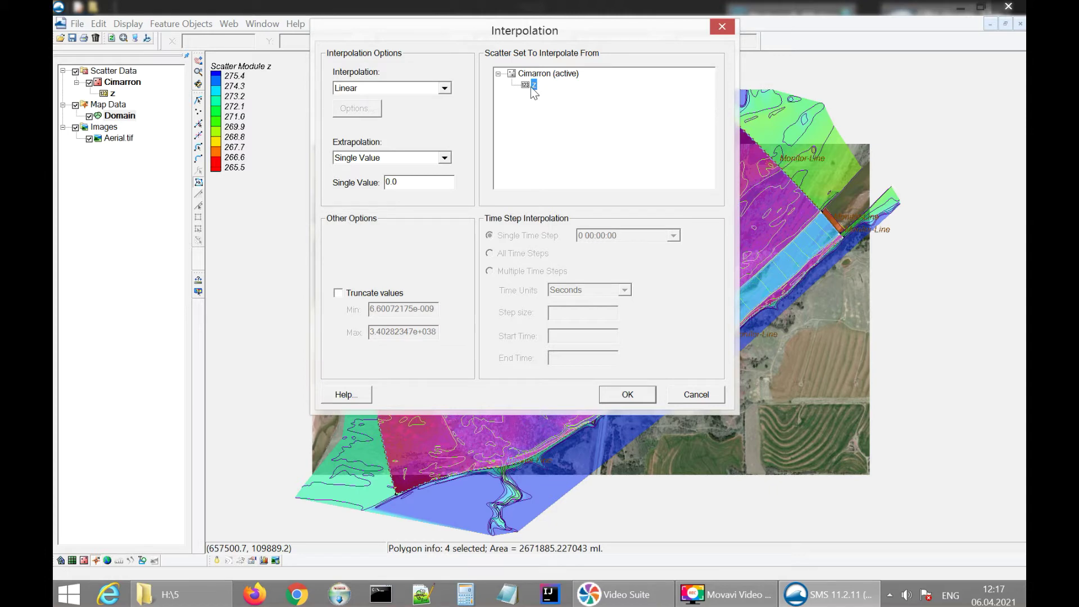
pyautogui.click(632, 393)
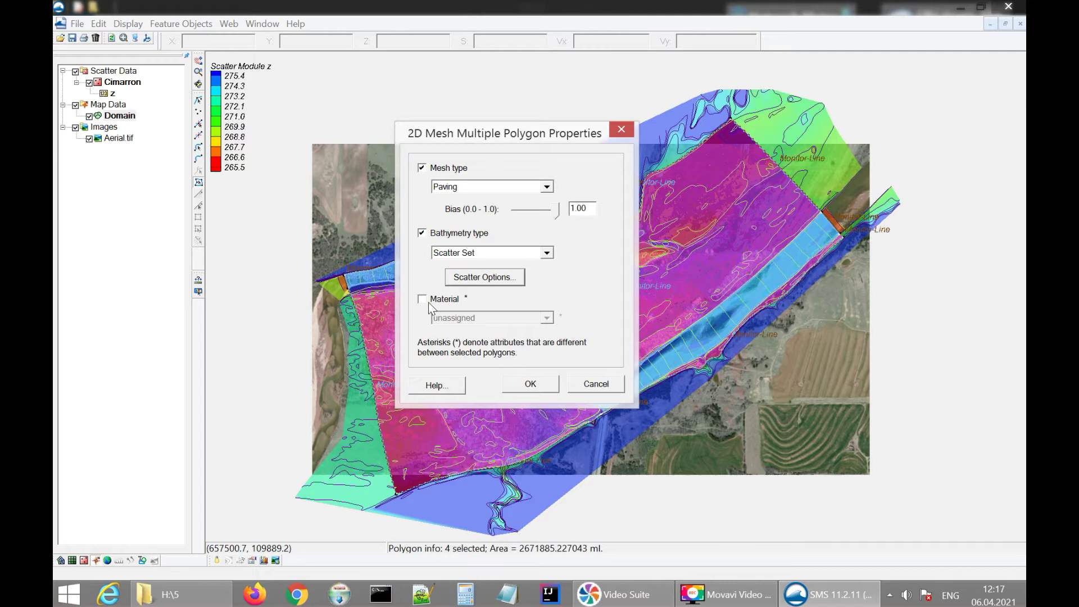
# Assign mymaterial to the four polygons, apply the attributes, and clear the selection
pyautogui.click(422, 299)
pyautogui.click(456, 318)
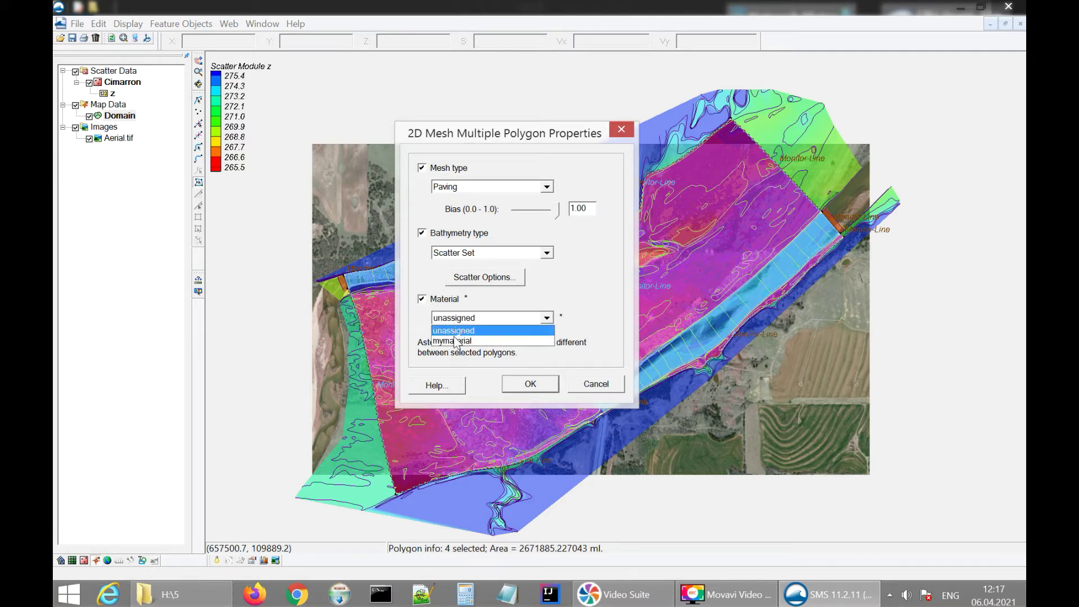
pyautogui.click(486, 342)
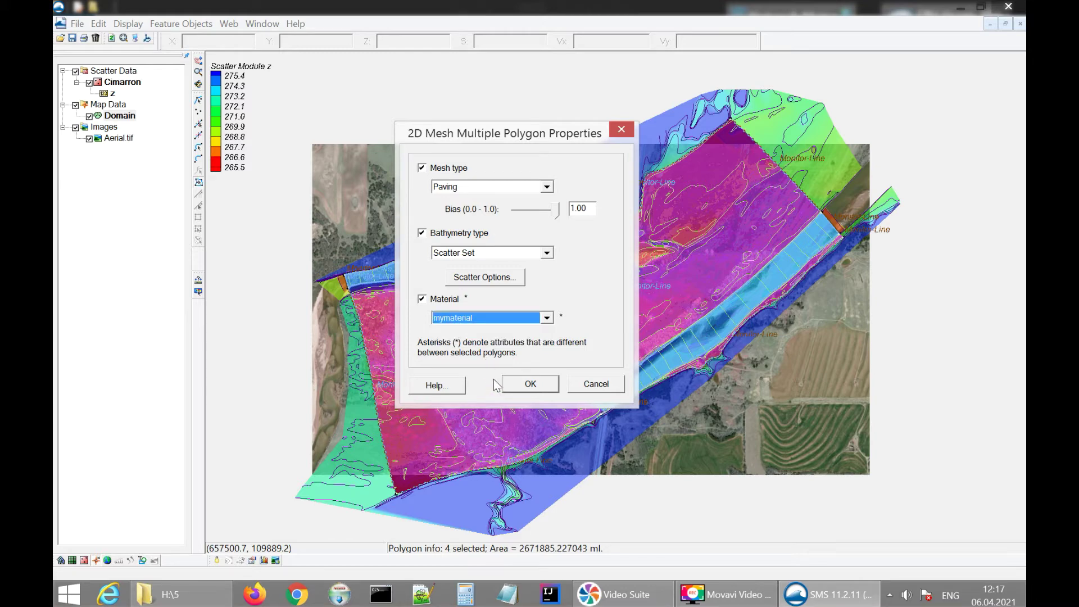
pyautogui.click(528, 384)
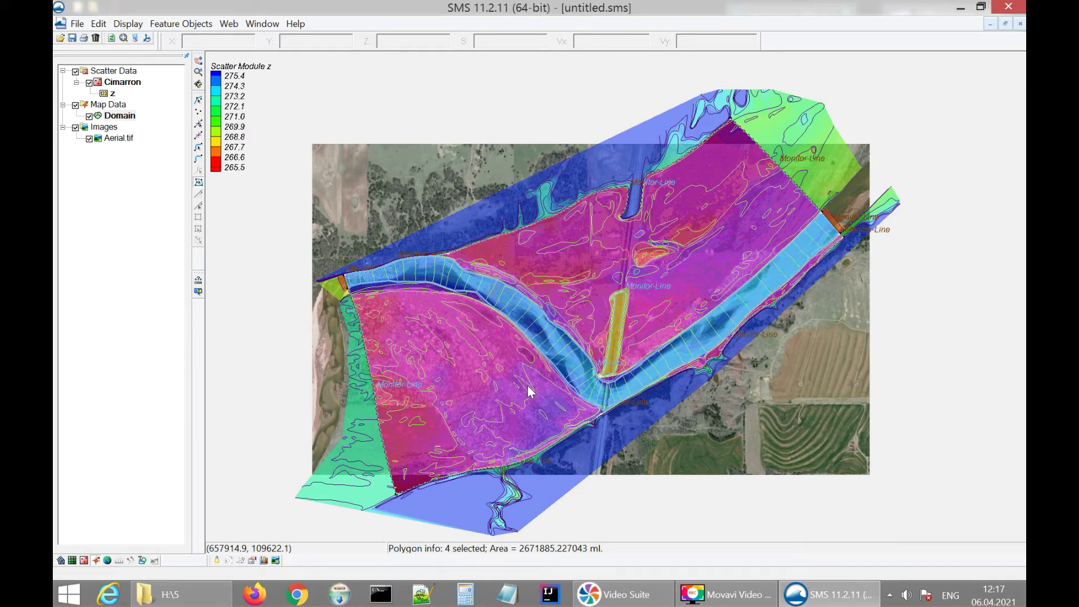
pyautogui.click(280, 316)
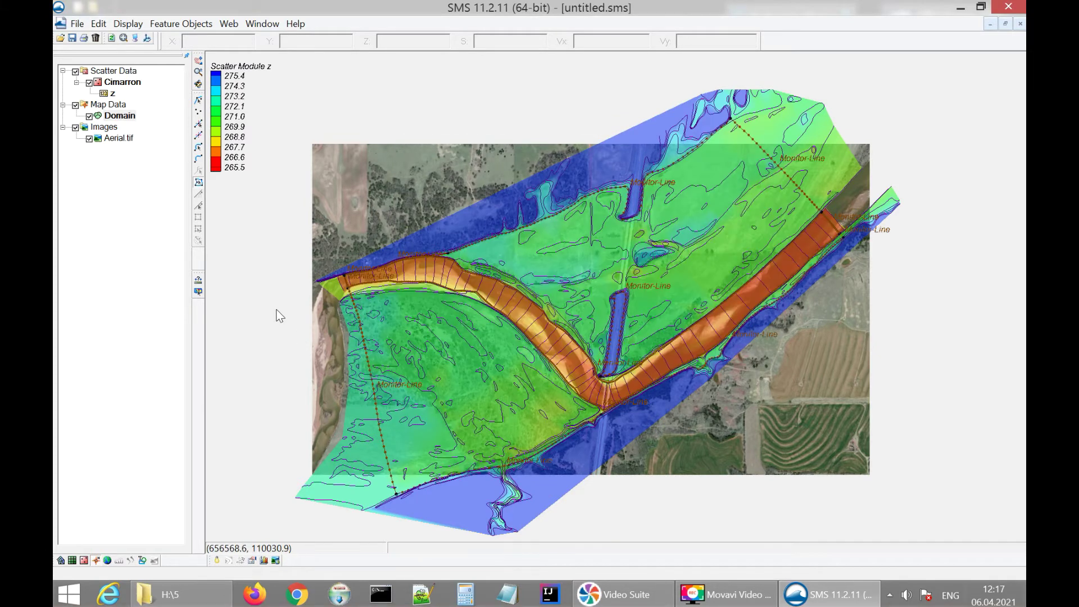
pyautogui.click(77, 23)
# Save the project as ppp.sms in folder 5, then save it again
pyautogui.click(77, 24)
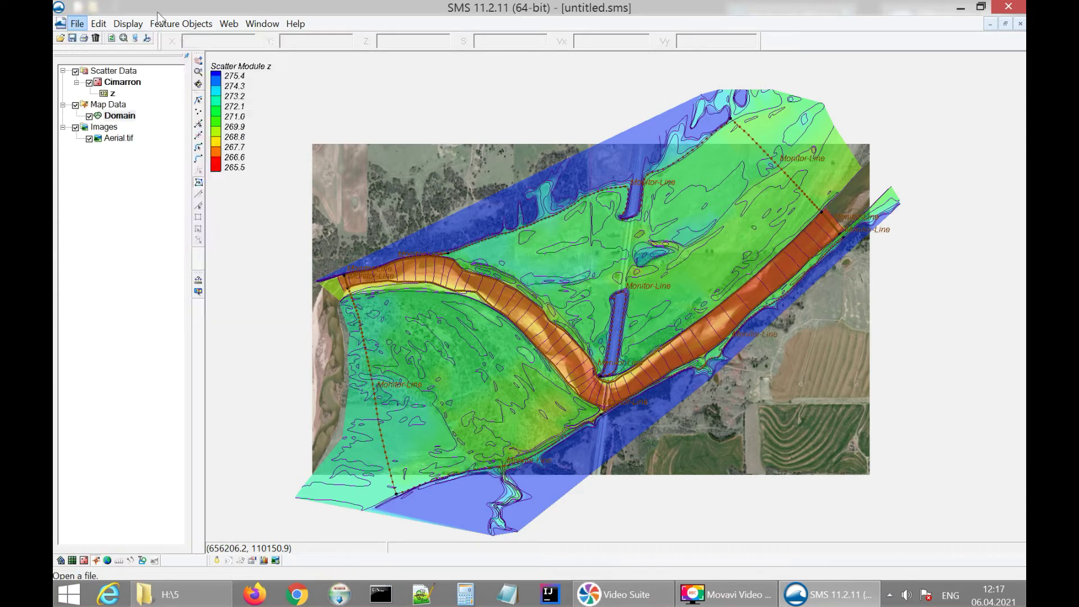
pyautogui.click(144, 37)
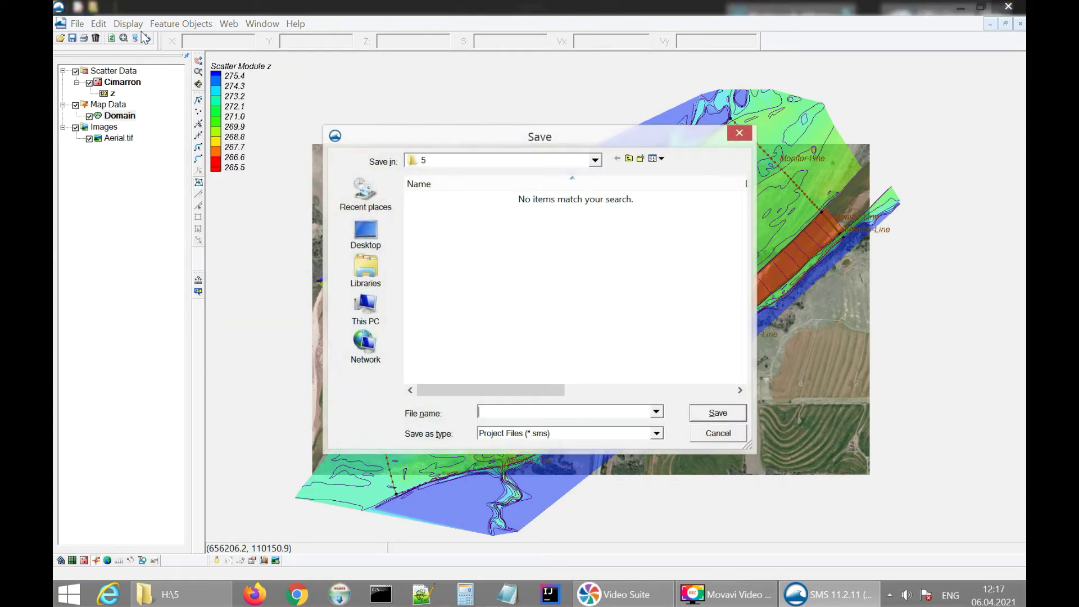
pyautogui.click(629, 158)
pyautogui.doubleClick(444, 233)
pyautogui.click(521, 409)
pyautogui.write('ppp')
pyautogui.click(714, 413)
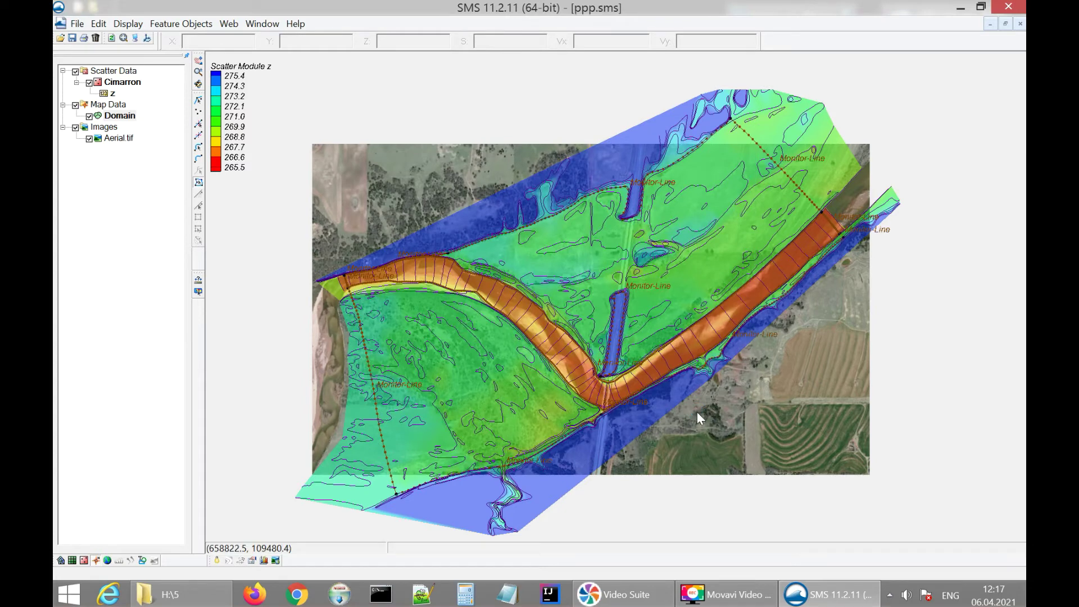
pyautogui.moveTo(407, 281); pyautogui.dragTo(392, 279, button='middle')
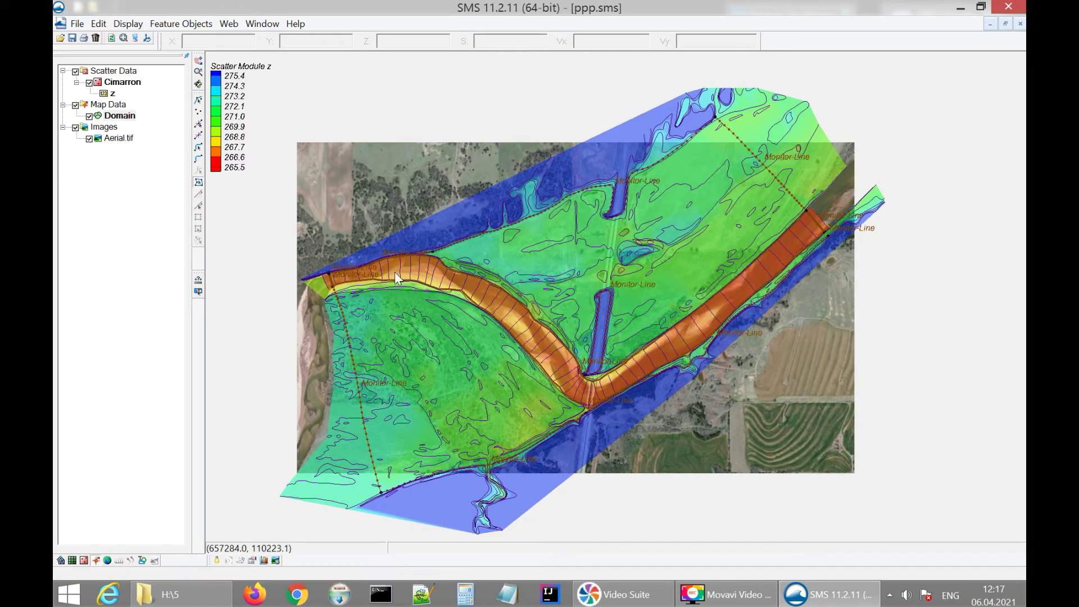
pyautogui.click(73, 38)
# Convert the Domain coverage via Map -> 2D Mesh with attribute assignment
pyautogui.rightClick(123, 116)
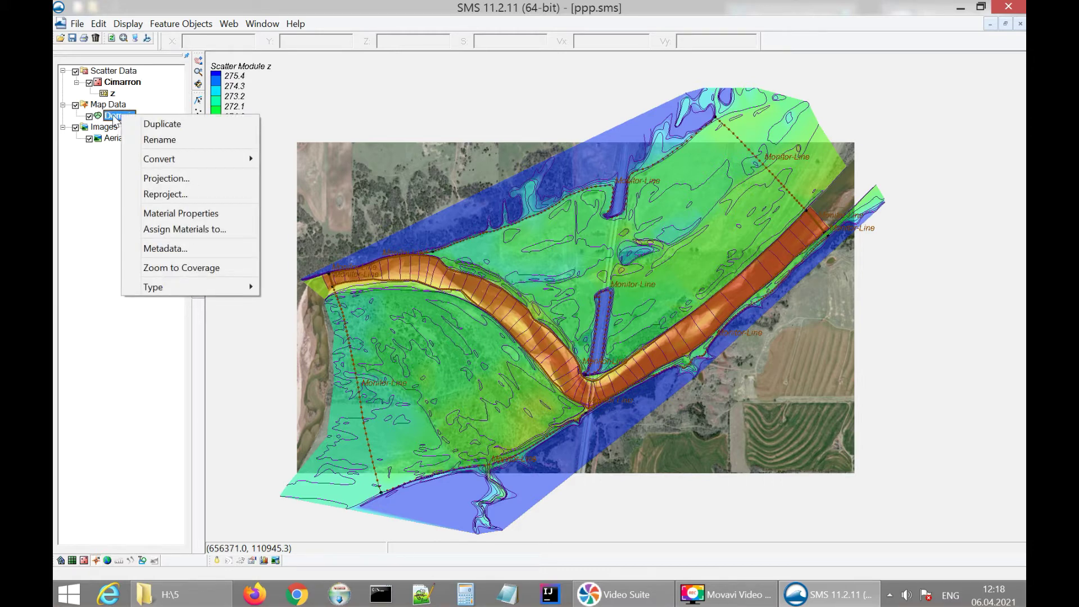
pyautogui.click(107, 117)
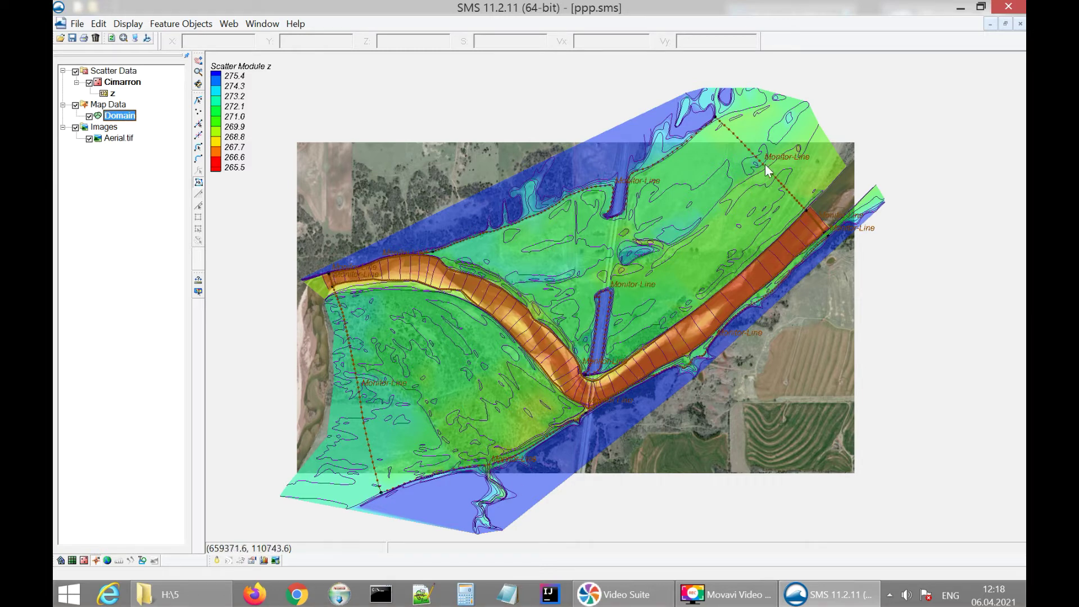
pyautogui.rightClick(132, 119)
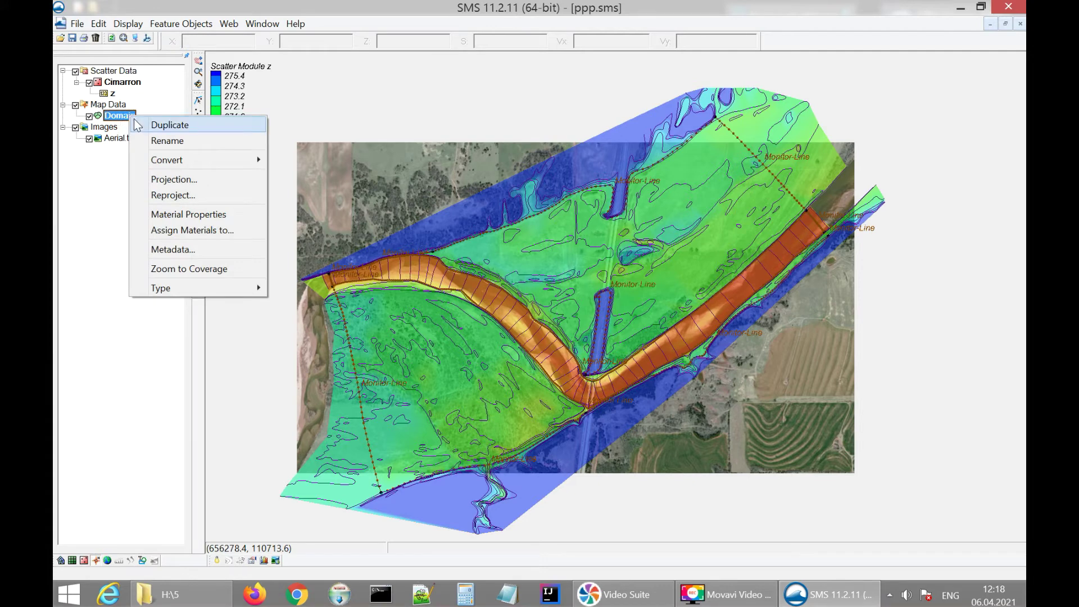
pyautogui.moveTo(241, 163)
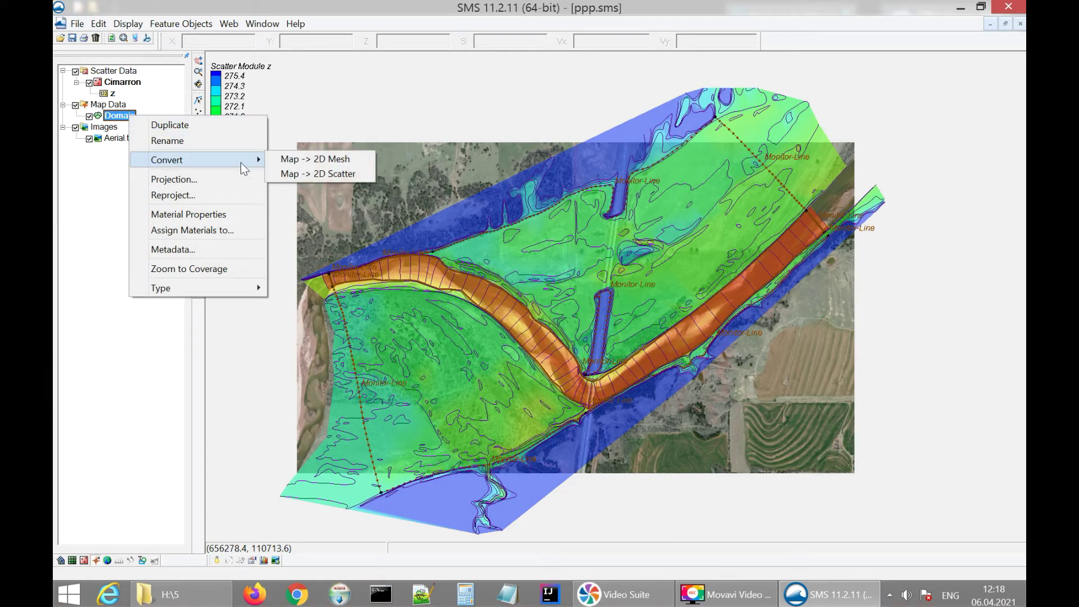
pyautogui.click(285, 163)
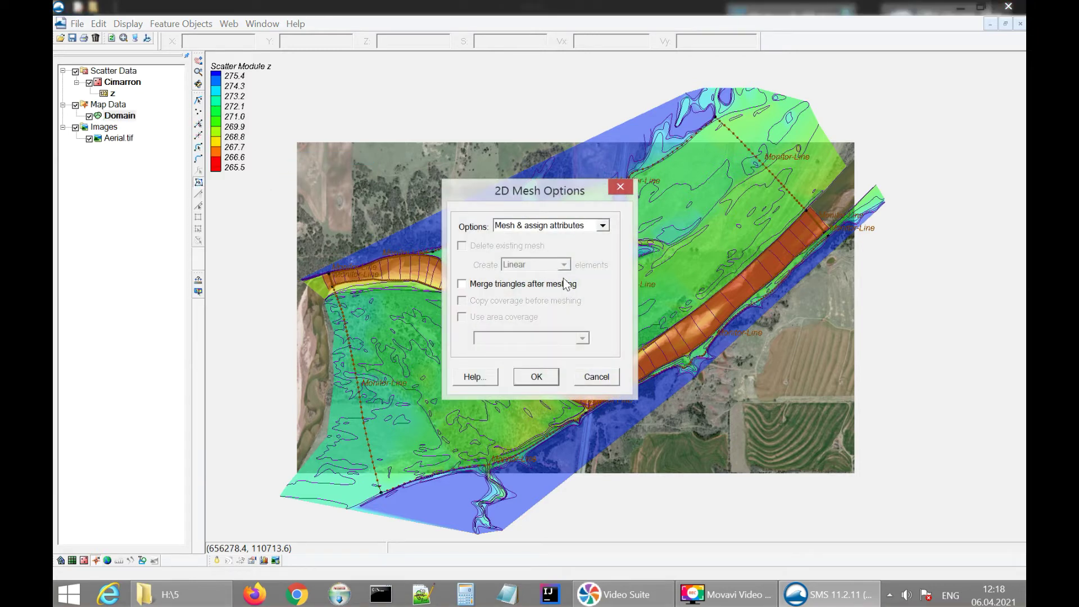
pyautogui.click(545, 374)
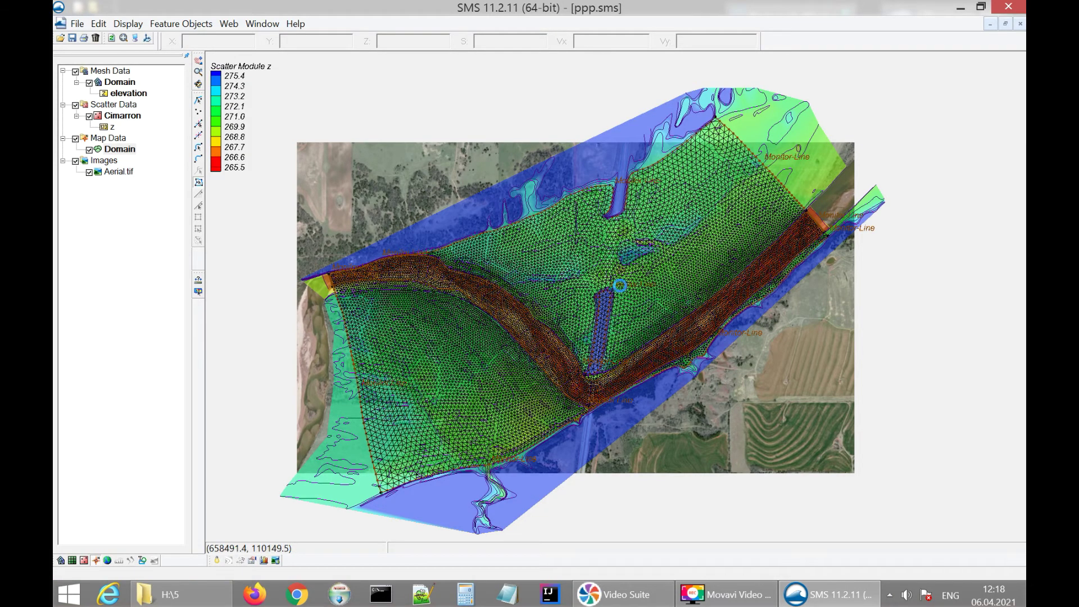
pyautogui.scroll(1, 586, 316)
pyautogui.scroll(1, 575, 323)
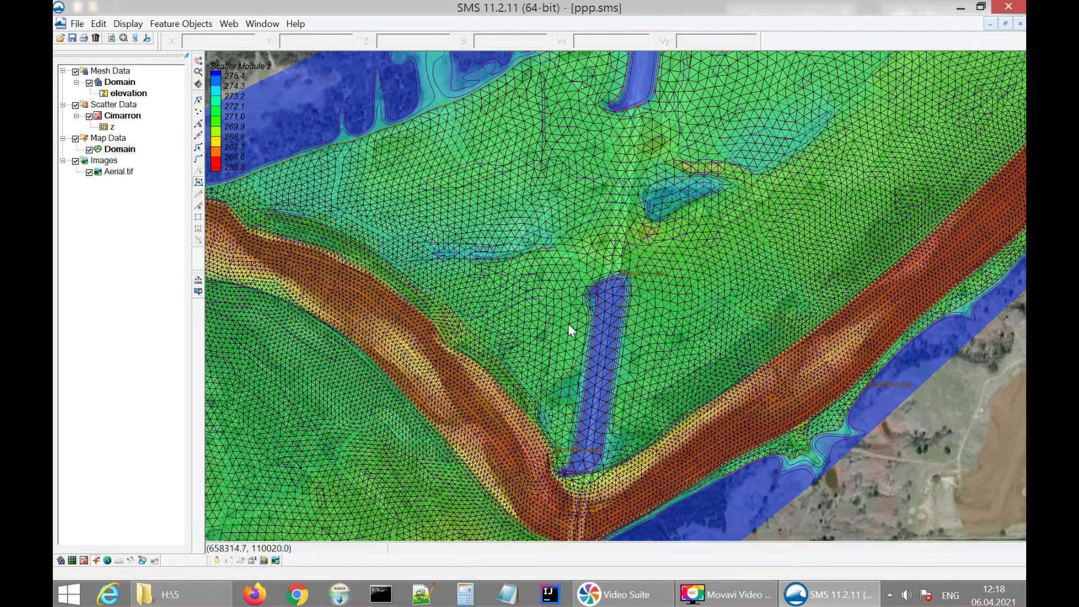
pyautogui.scroll(1, 565, 298)
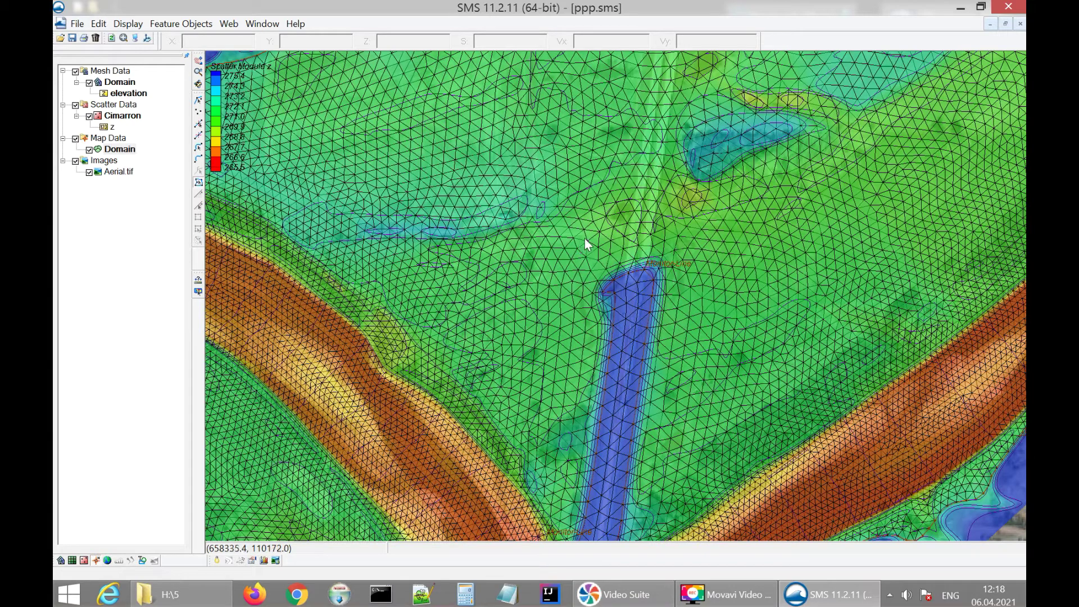
pyautogui.scroll(-4, 548, 324)
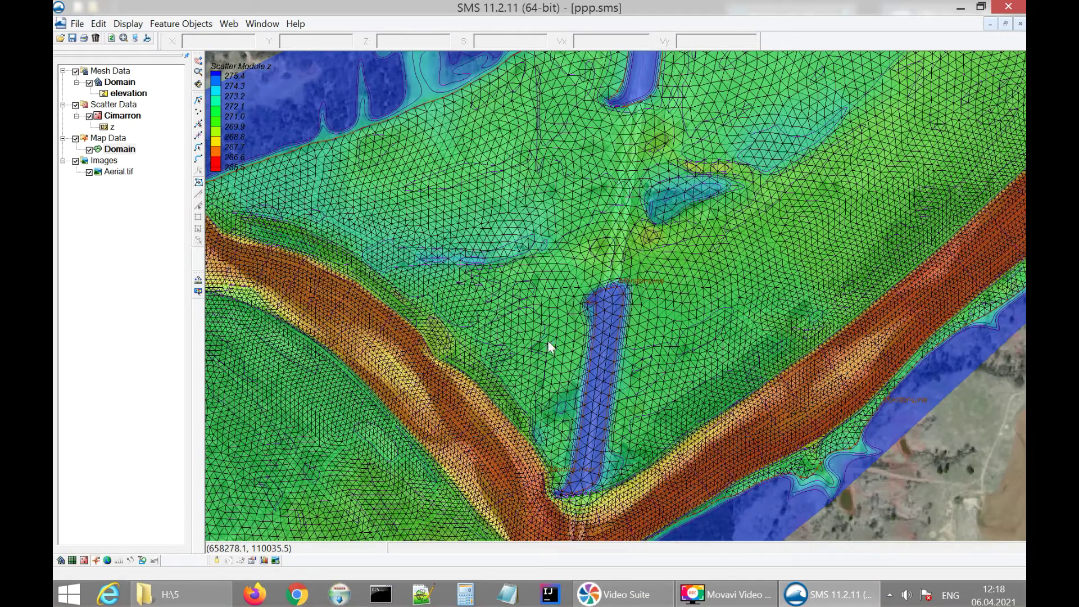
pyautogui.scroll(-3, 543, 328)
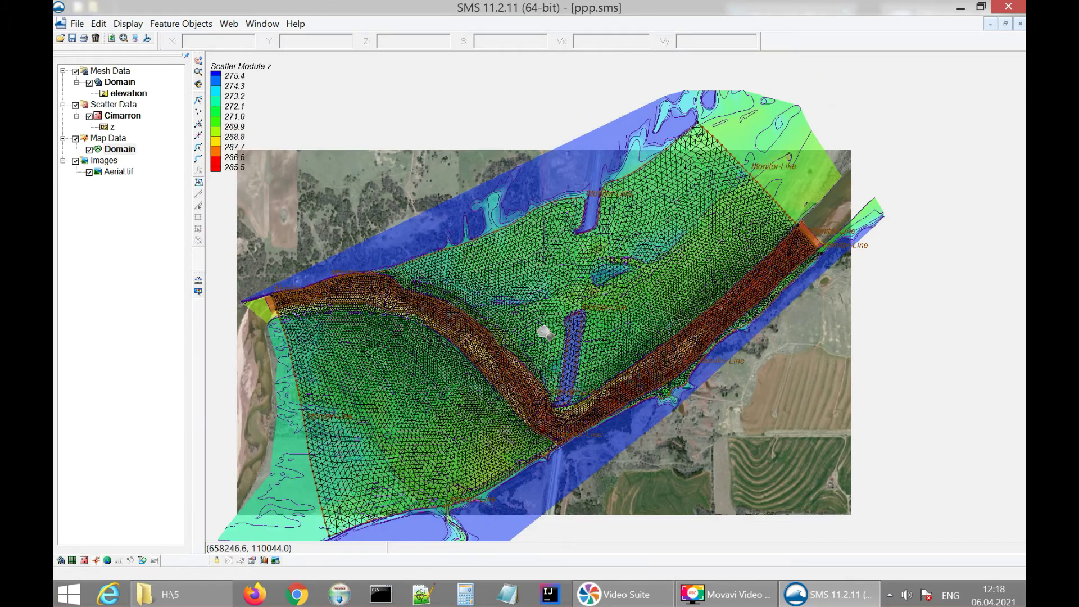
pyautogui.moveTo(543, 332); pyautogui.dragTo(551, 318, button='middle')
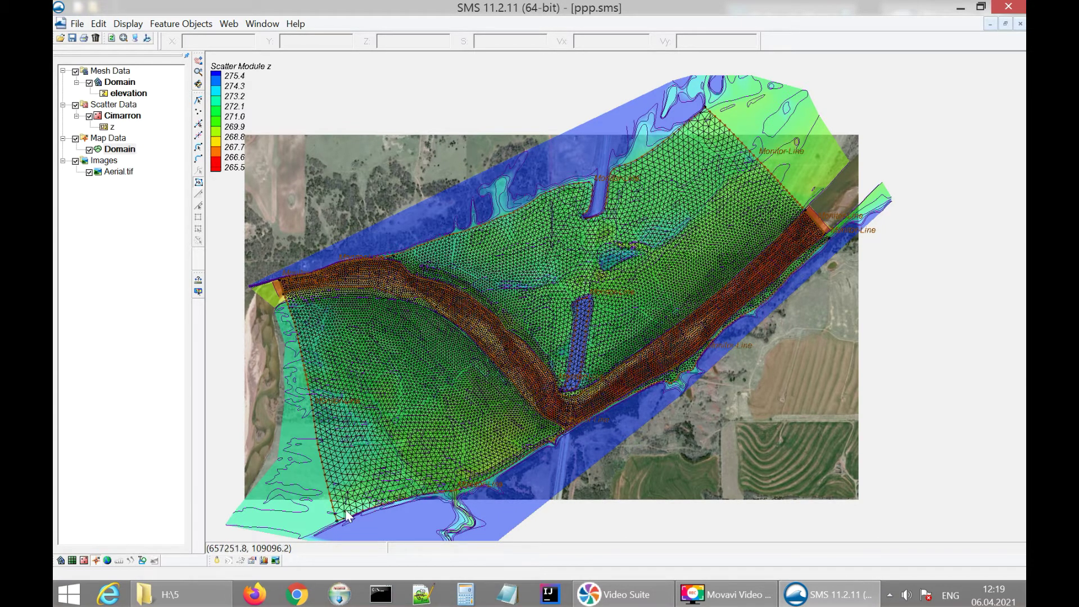
# In 2D Mesh display options, hide nodal BC symbols, element lines and element boundary conditions
pyautogui.click(128, 24)
pyautogui.click(147, 41)
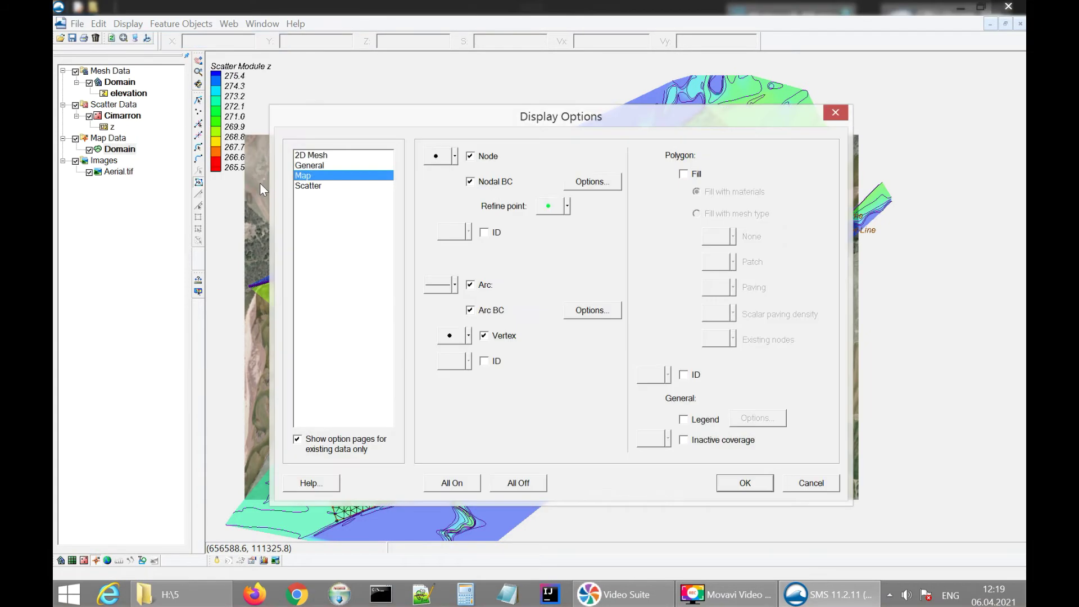
pyautogui.click(313, 155)
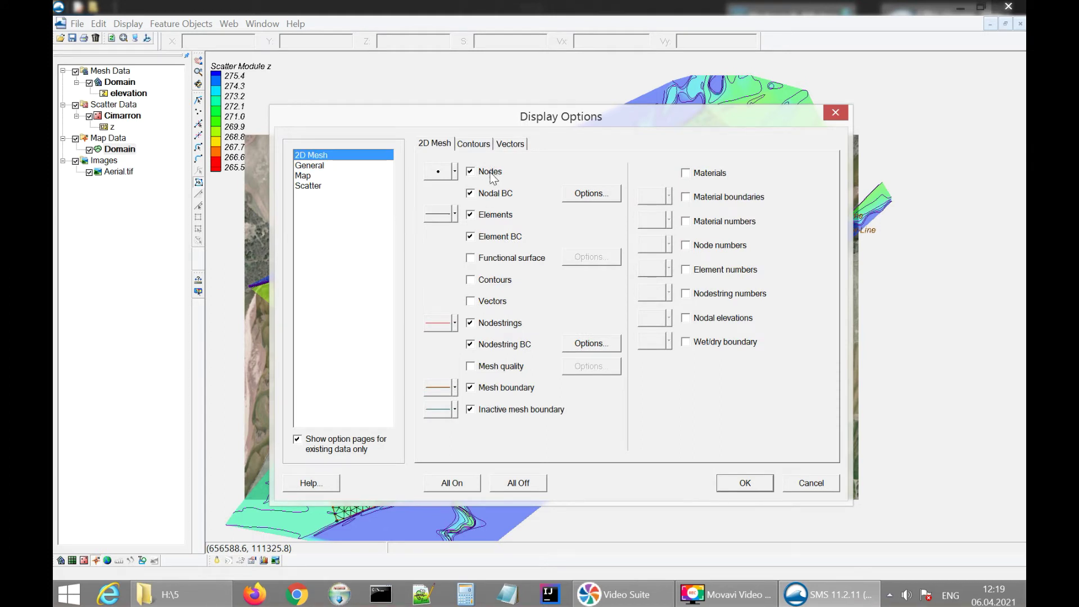
pyautogui.click(485, 194)
pyautogui.moveTo(673, 120); pyautogui.dragTo(672, 231)
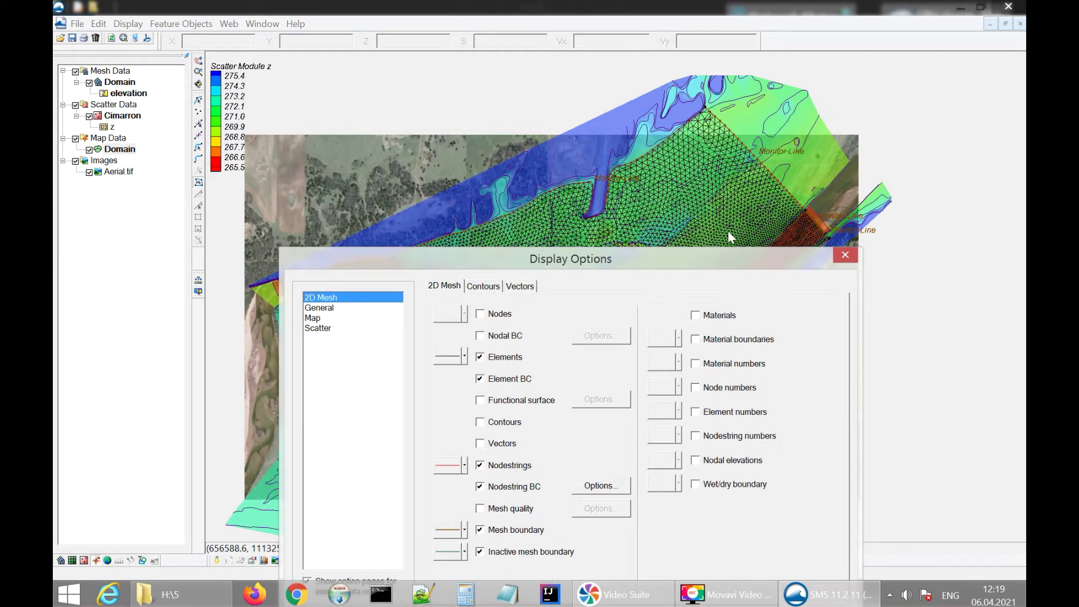
pyautogui.moveTo(540, 261); pyautogui.dragTo(526, 148)
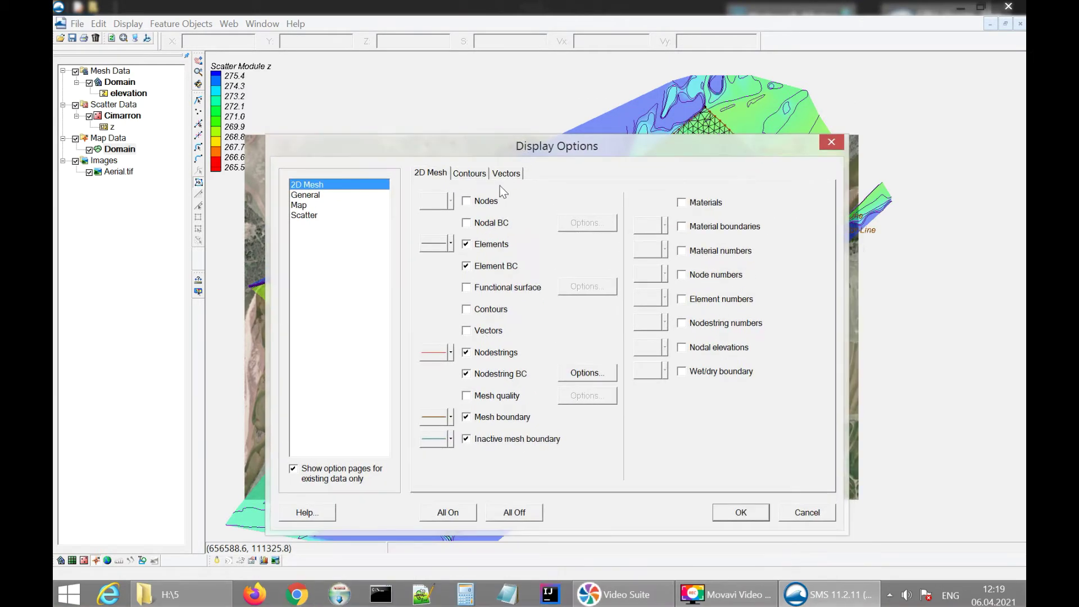
pyautogui.click(487, 246)
pyautogui.click(487, 266)
# Set mesh contours to Color Fill with 50% transparency and apply
pyautogui.click(465, 173)
pyautogui.click(536, 214)
pyautogui.click(460, 236)
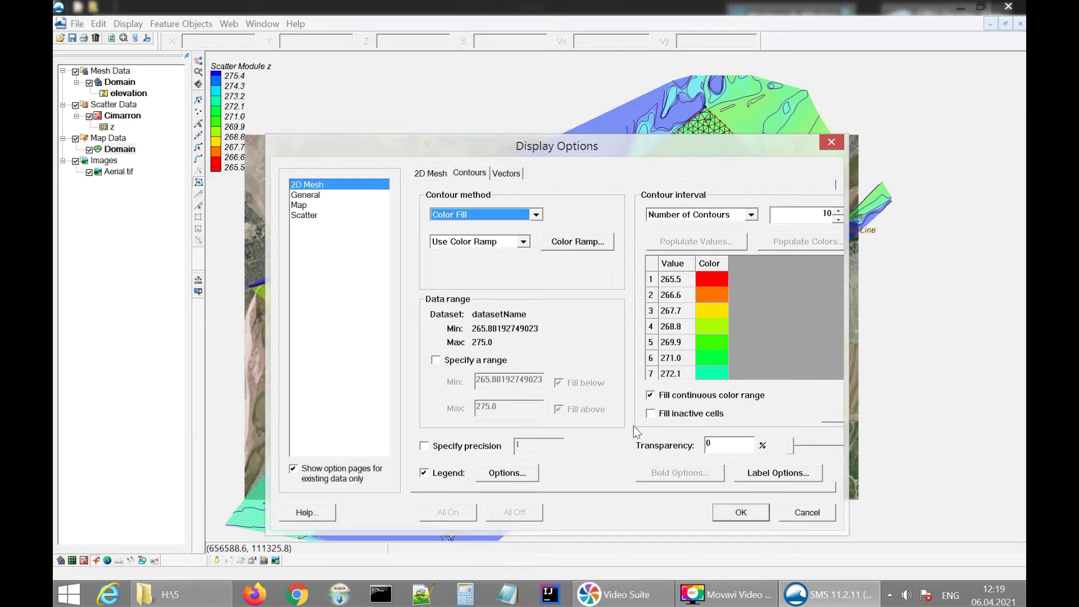
pyautogui.click(709, 449)
pyautogui.write('50')
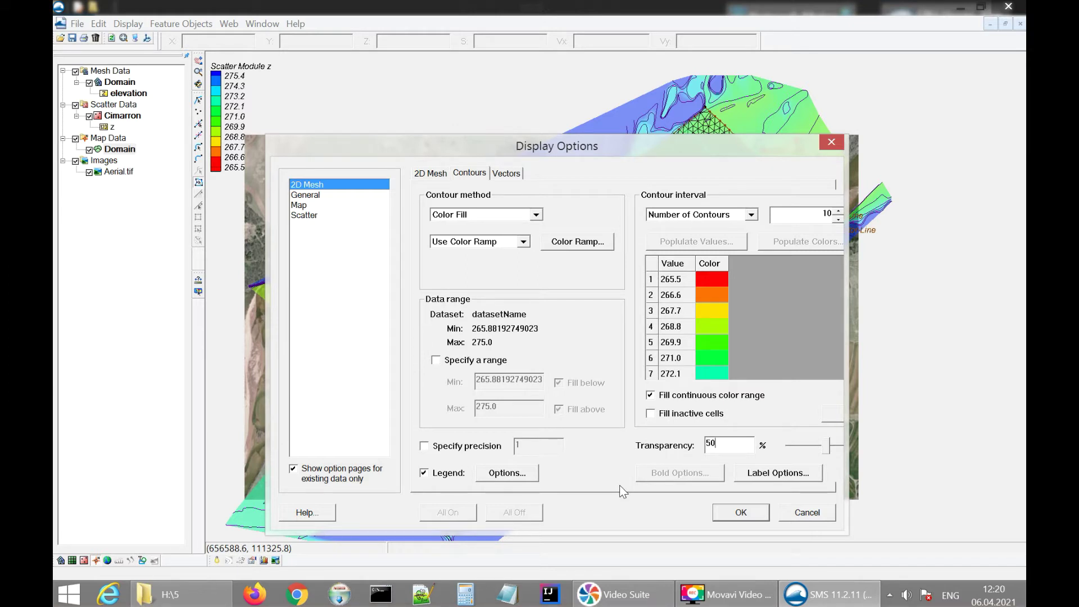
pyautogui.click(741, 512)
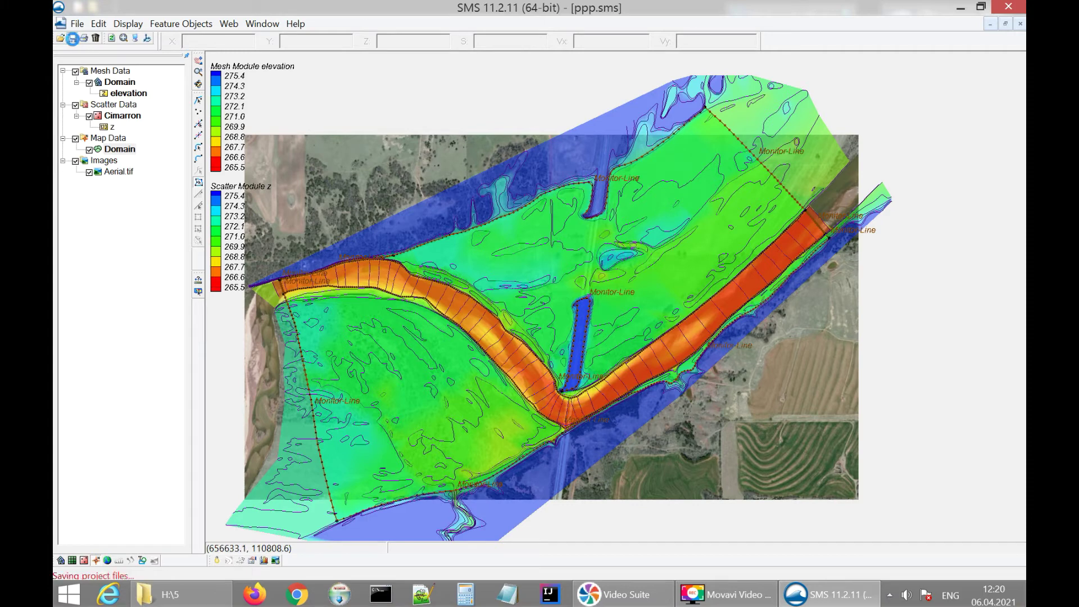
# Hide the aerial image and scatter layers, recentre the view, and select the Domain mesh
pyautogui.moveTo(262, 234); pyautogui.dragTo(340, 200, button='middle')
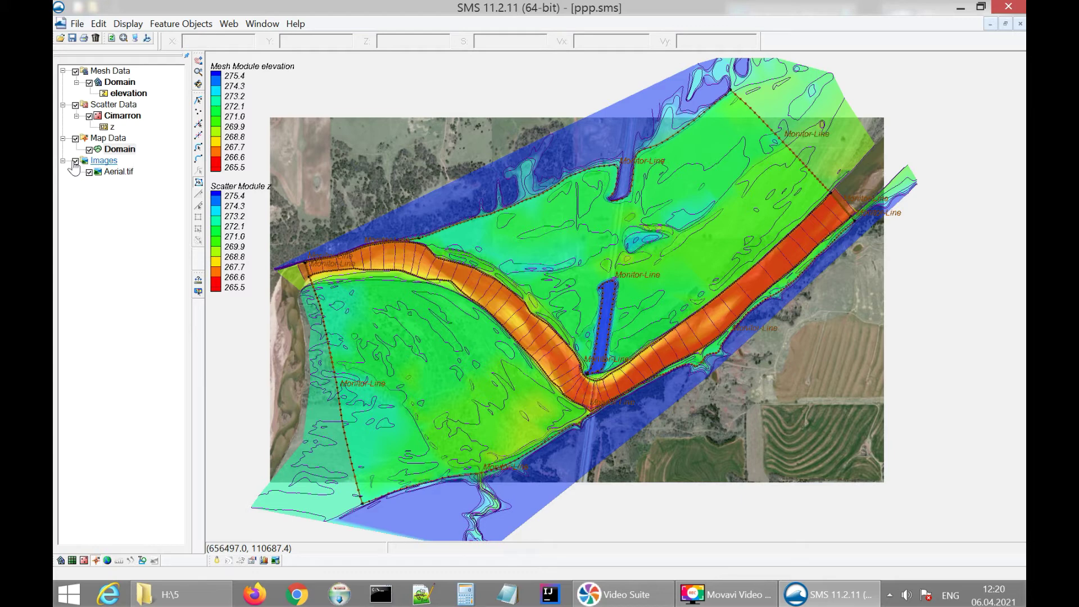
pyautogui.click(76, 140)
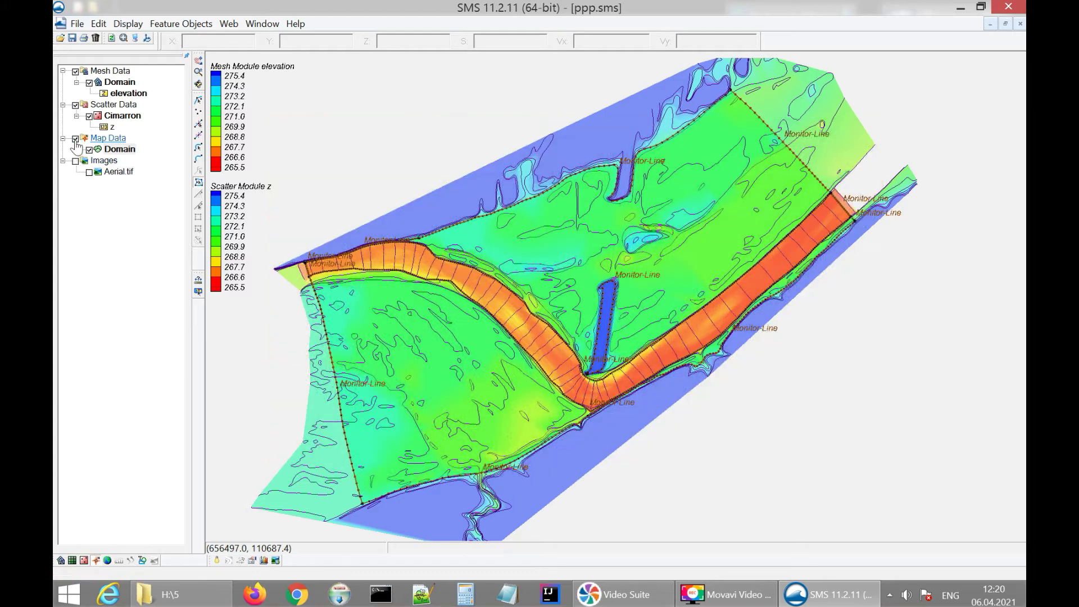
pyautogui.click(76, 106)
pyautogui.moveTo(301, 178); pyautogui.dragTo(320, 168, button='middle')
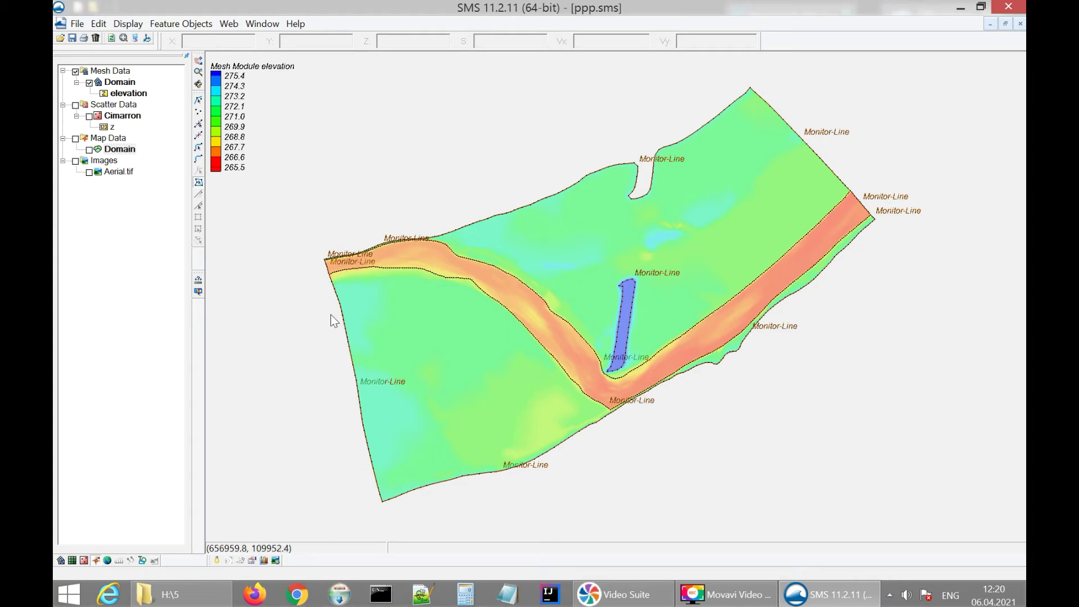
pyautogui.click(123, 83)
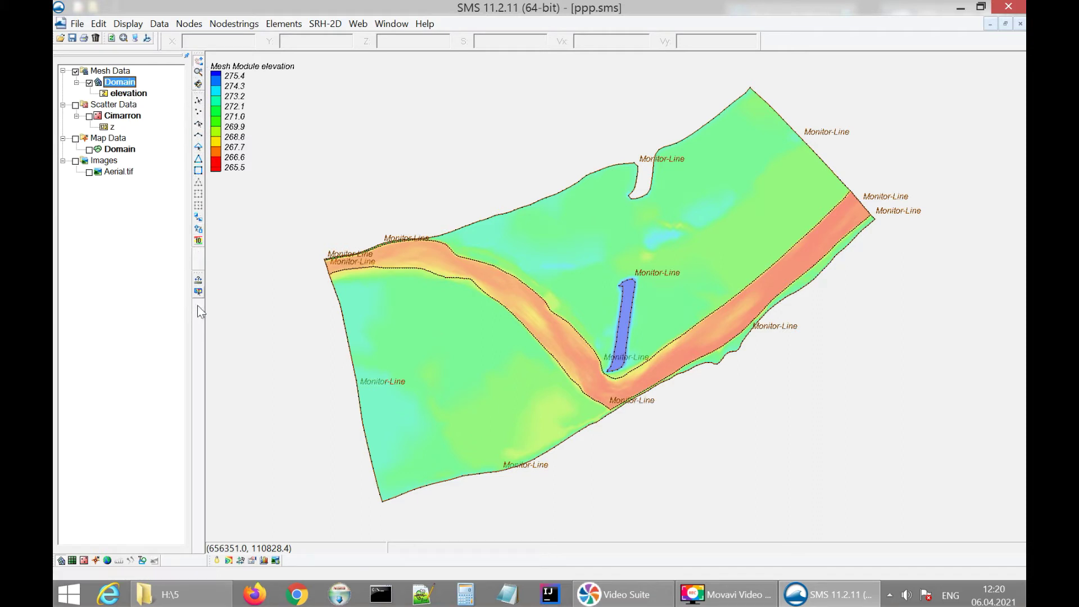
# Merge the three left-end monitor lines into one 66-node nodestring (Id 5), then select it
pyautogui.click(199, 125)
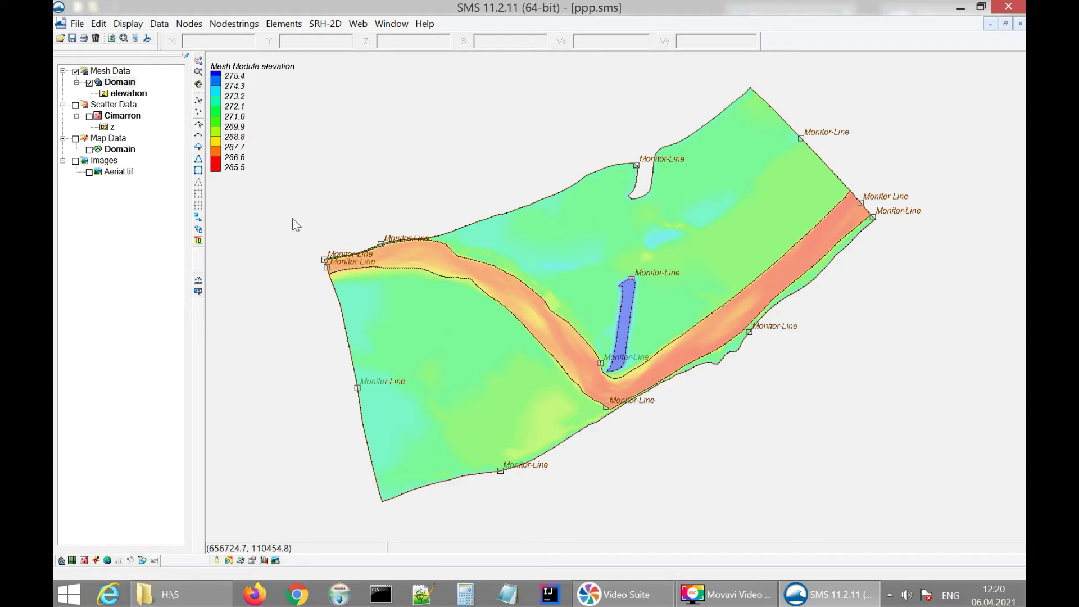
pyautogui.scroll(3, 315, 254)
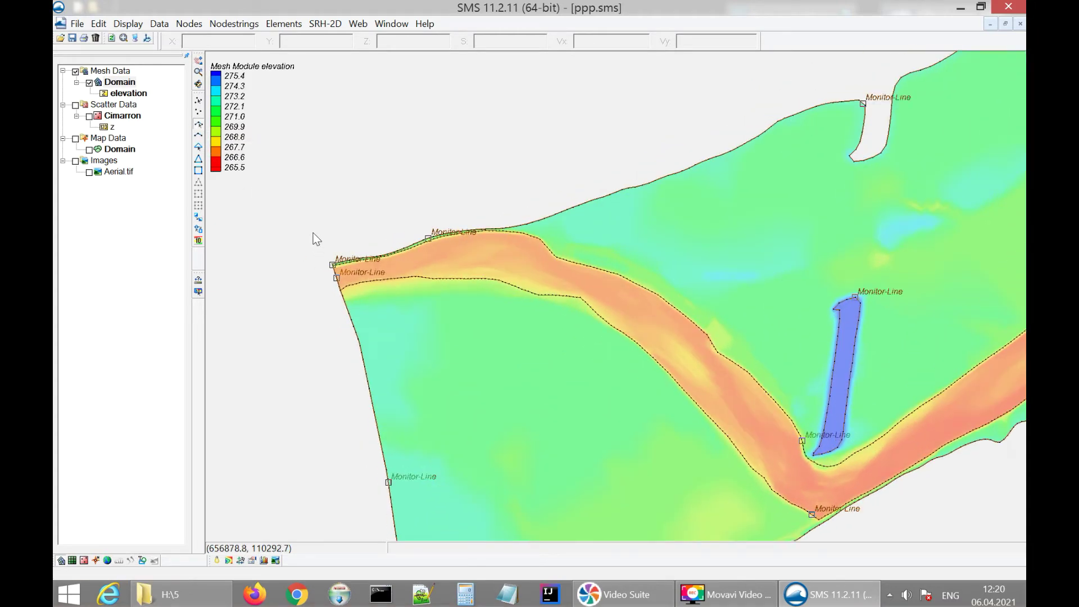
pyautogui.moveTo(288, 207); pyautogui.dragTo(474, 312)
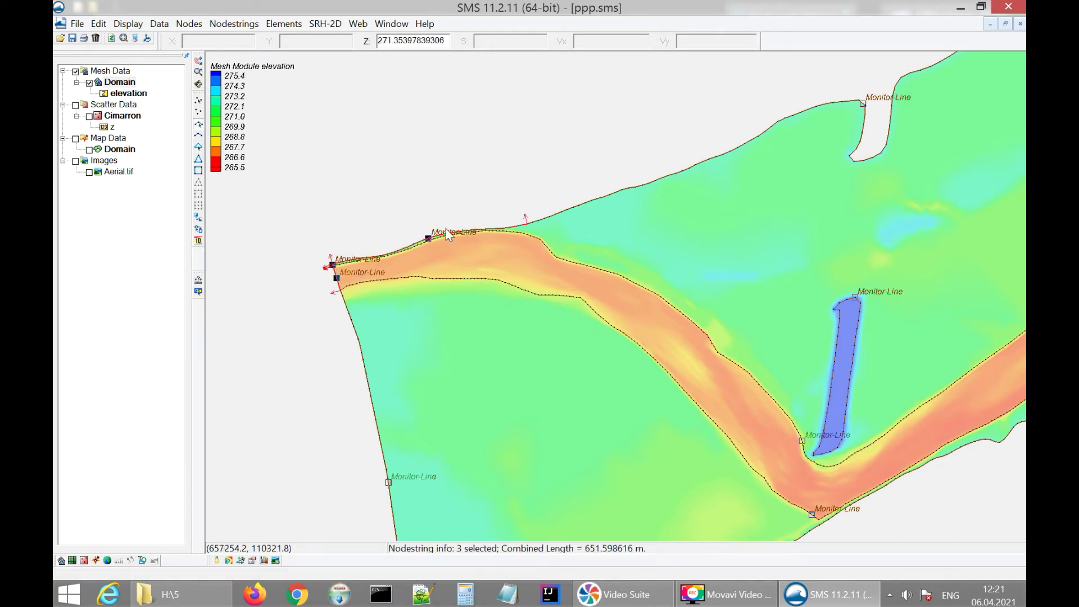
pyautogui.rightClick(426, 236)
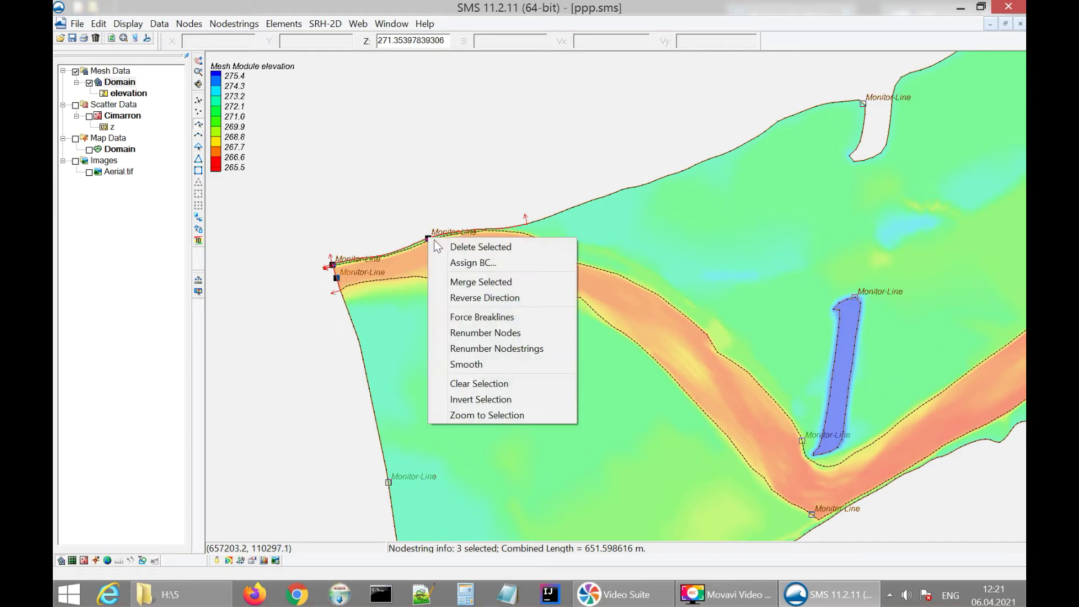
pyautogui.click(528, 285)
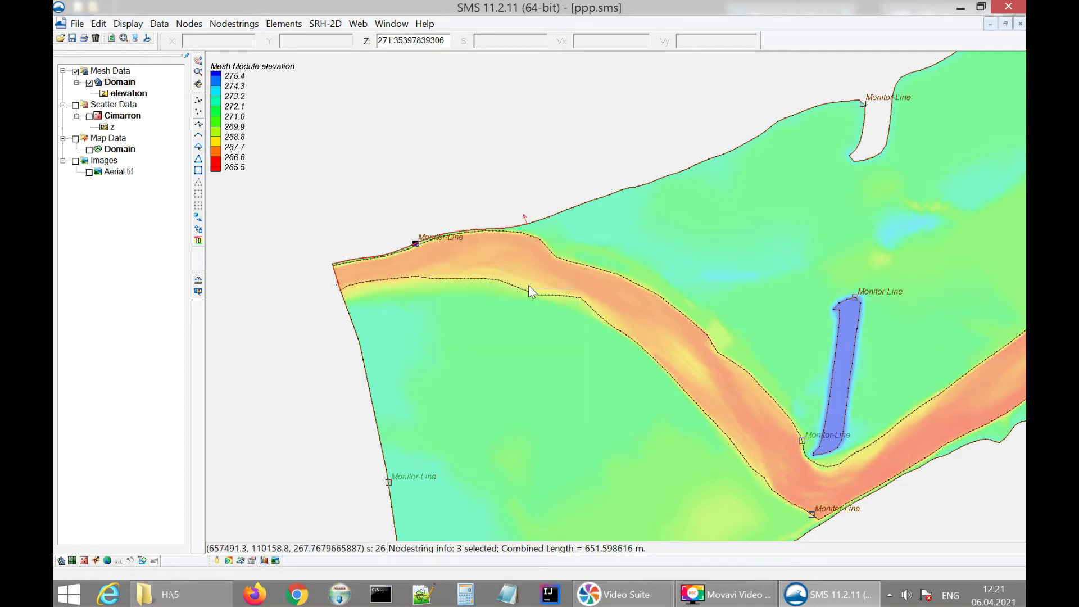
pyautogui.click(415, 244)
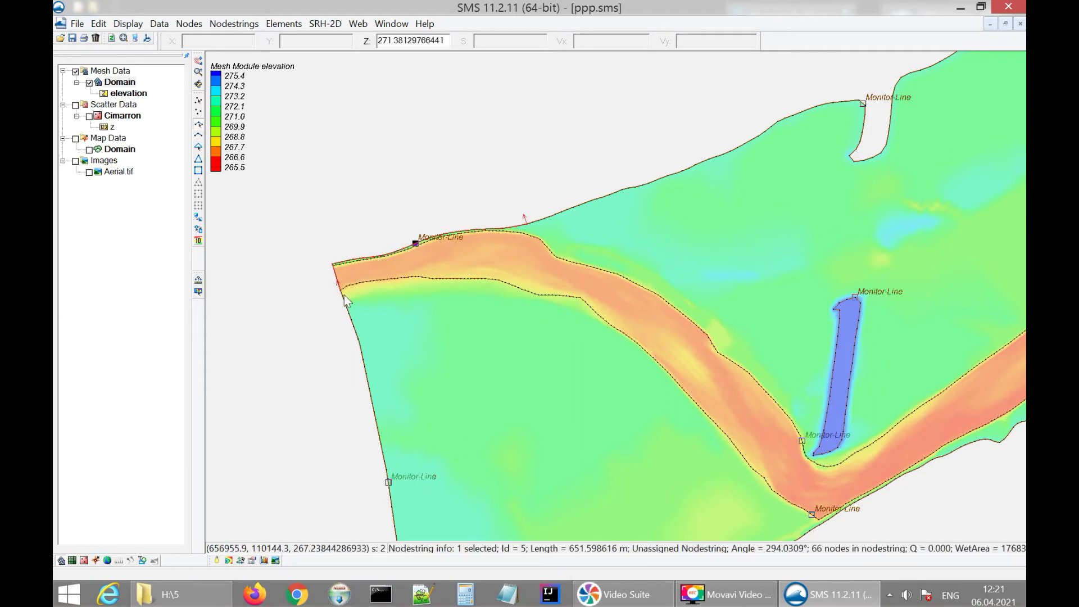
# Assign the merged upstream nodestring an Inlet-Q boundary with constant discharge 1000 cms
pyautogui.rightClick(416, 243)
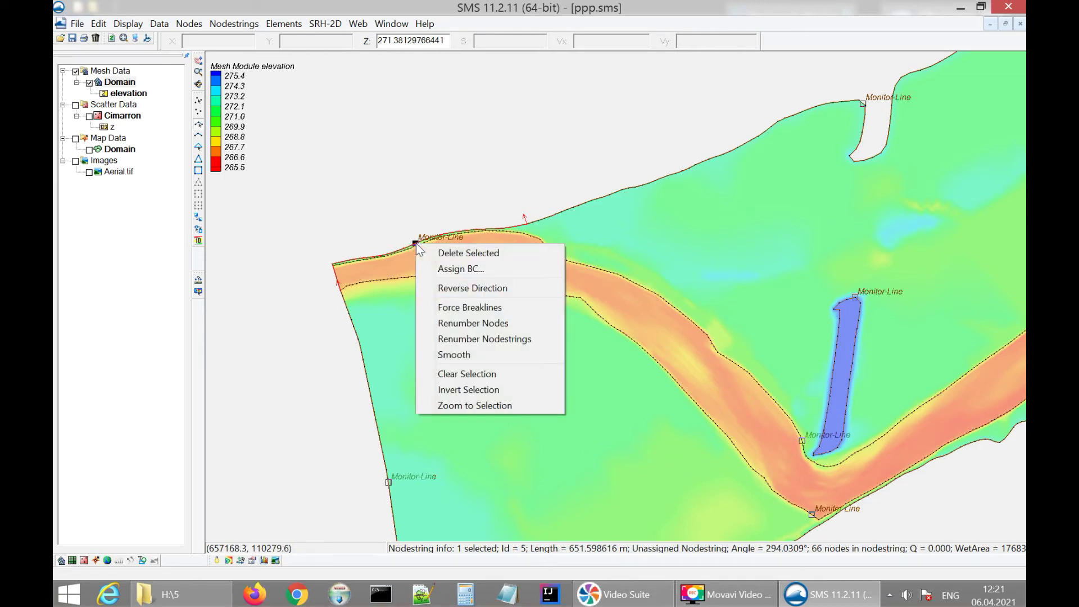
pyautogui.click(450, 269)
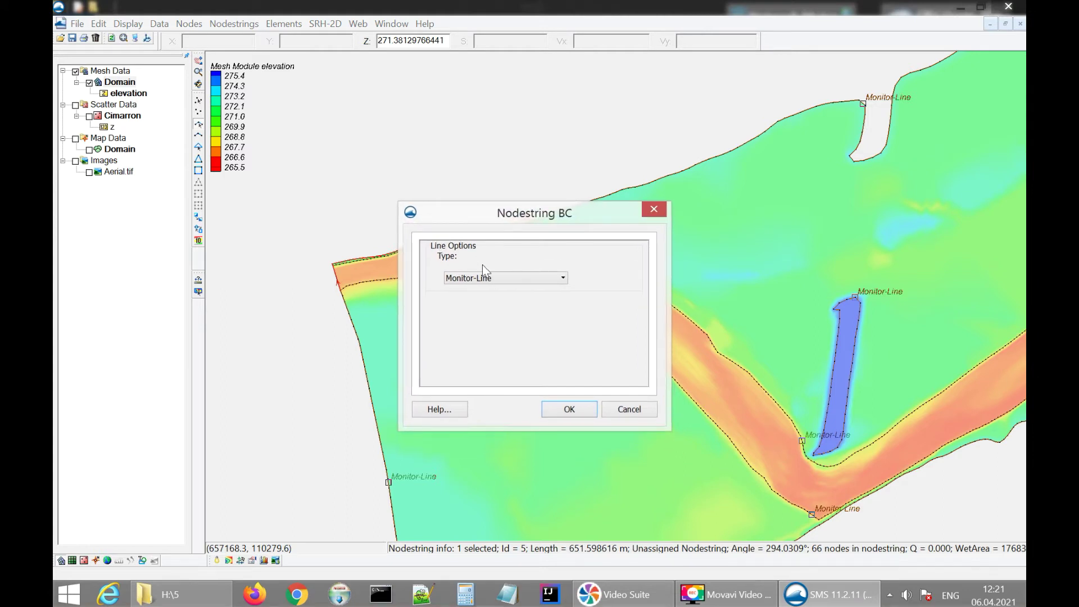
pyautogui.click(540, 279)
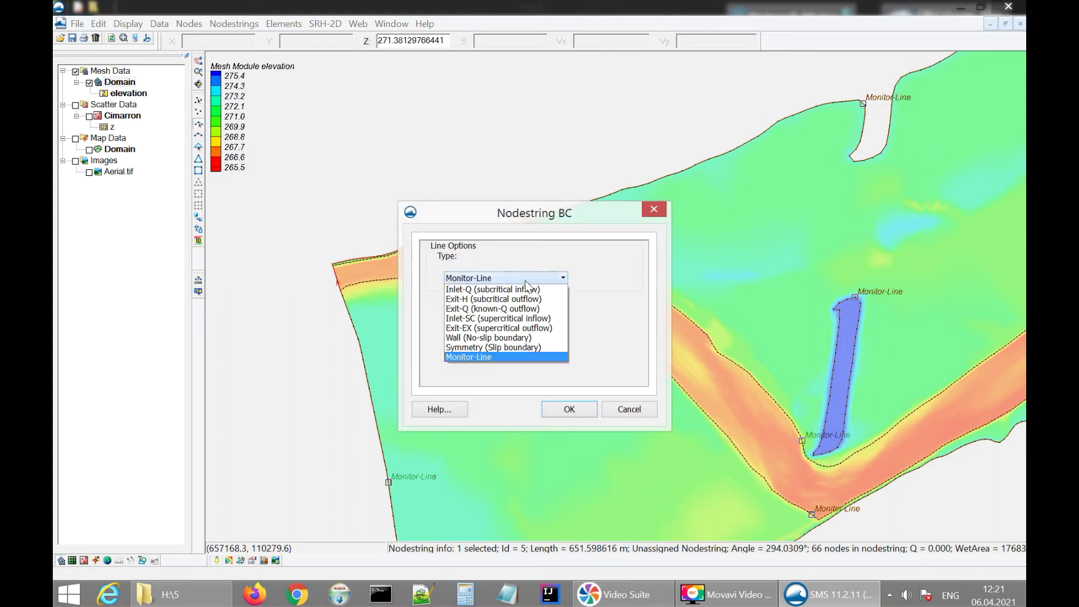
pyautogui.click(518, 290)
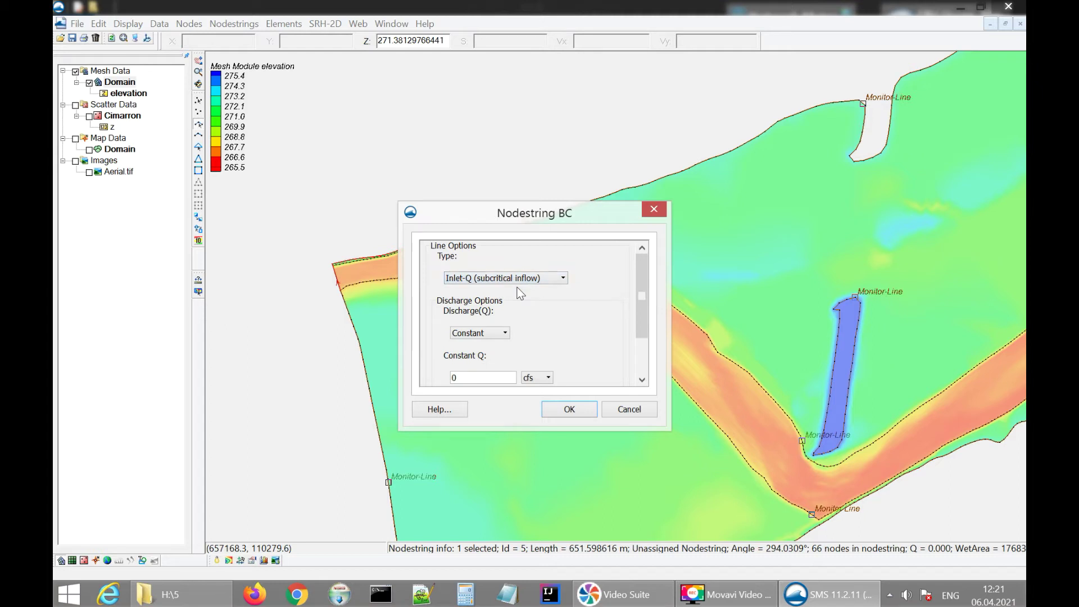
pyautogui.moveTo(639, 281); pyautogui.dragTo(649, 314)
pyautogui.scroll(3, 646, 309)
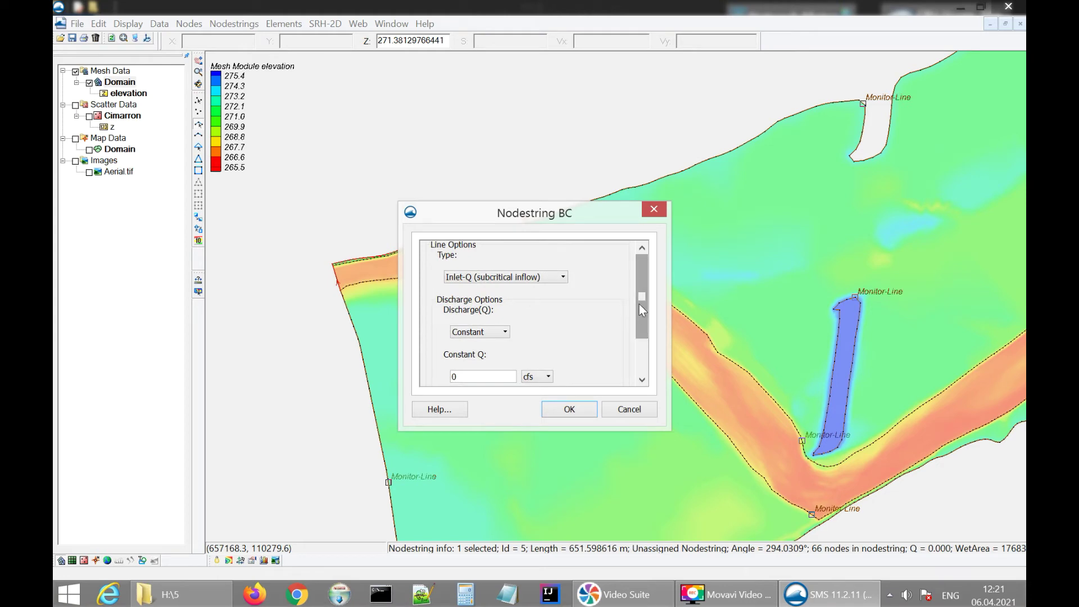
pyautogui.scroll(-3, 641, 313)
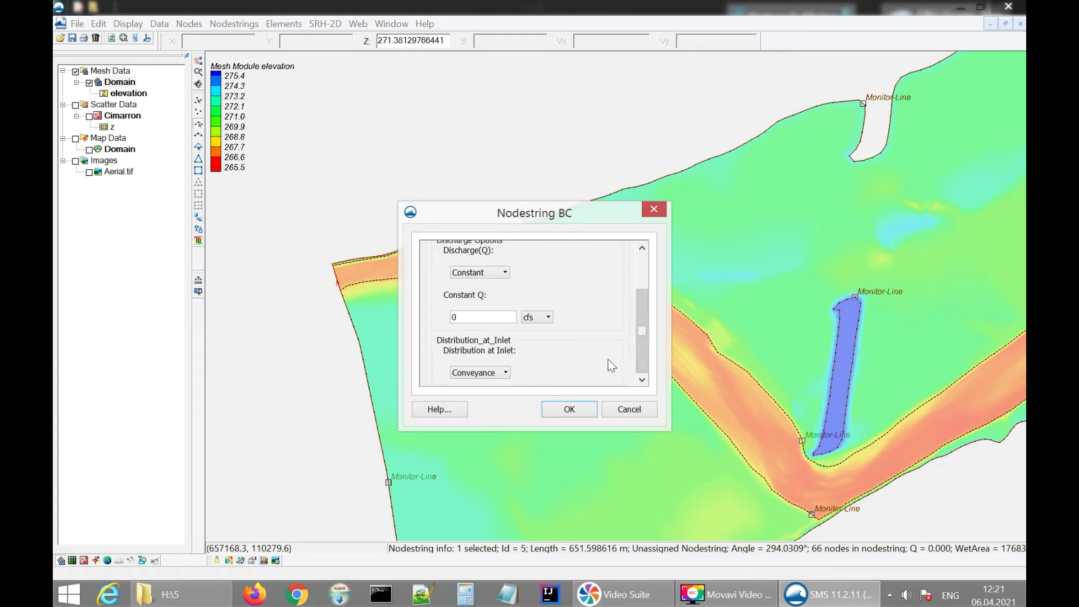
pyautogui.click(539, 317)
pyautogui.click(538, 332)
pyautogui.moveTo(491, 317); pyautogui.dragTo(417, 308)
pyautogui.write('1000')
pyautogui.click(573, 409)
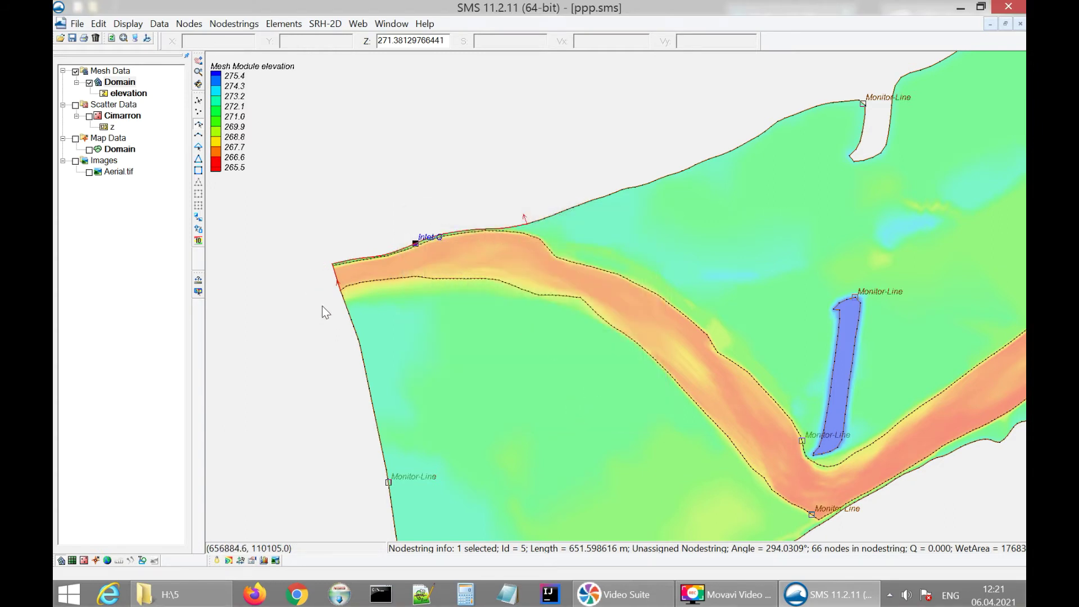
# Merge the three downstream monitor lines into one 130-node nodestring (Id 11), then select it
pyautogui.scroll(-3, 656, 347)
pyautogui.moveTo(873, 301); pyautogui.dragTo(507, 294, button='middle')
pyautogui.moveTo(682, 233); pyautogui.dragTo(518, 382)
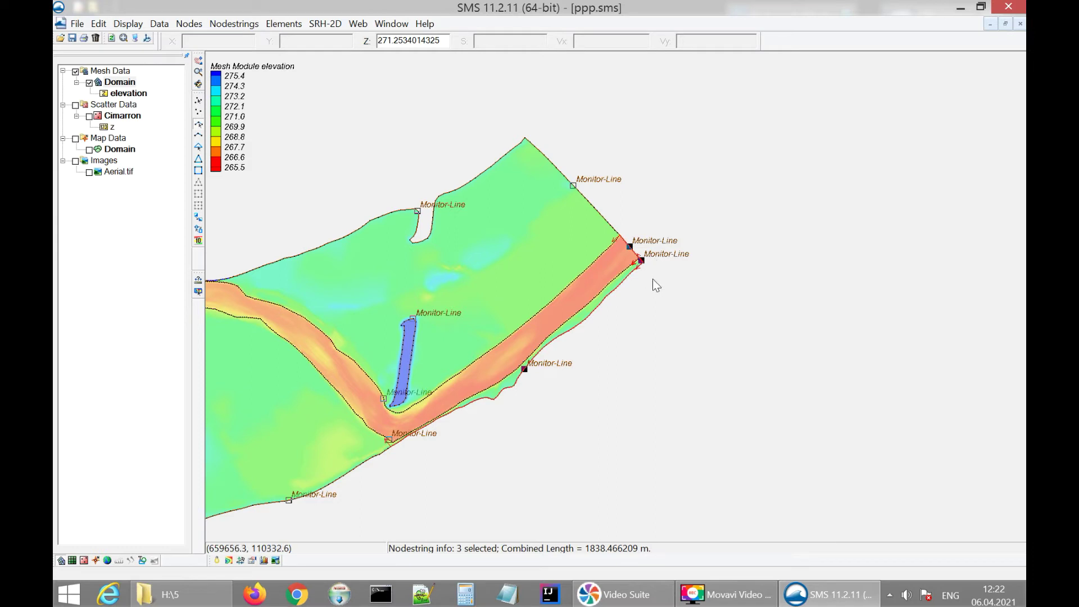
pyautogui.moveTo(679, 233); pyautogui.dragTo(516, 383)
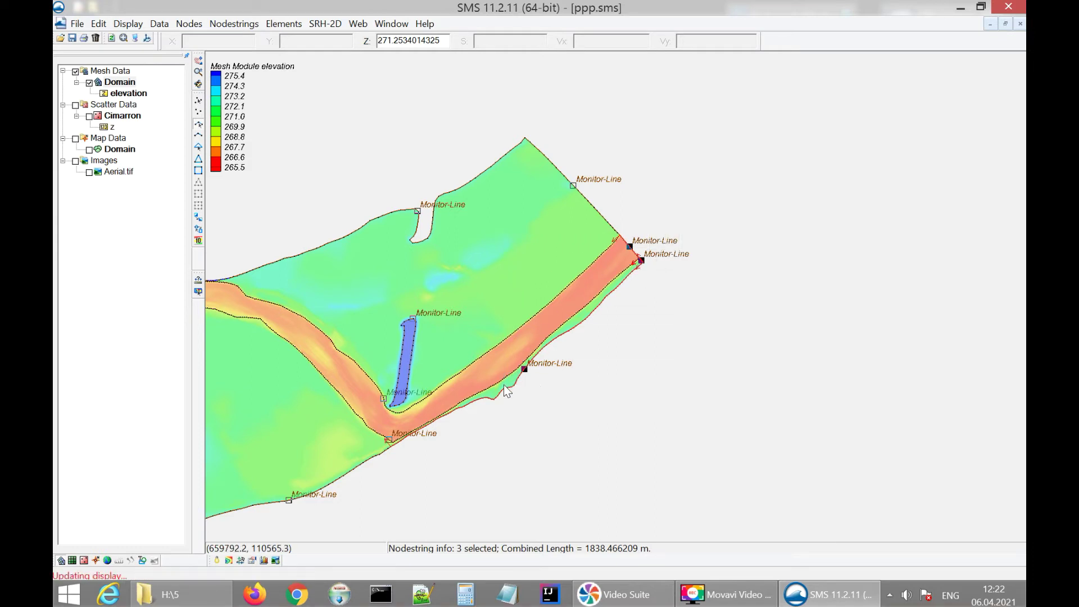
pyautogui.rightClick(642, 260)
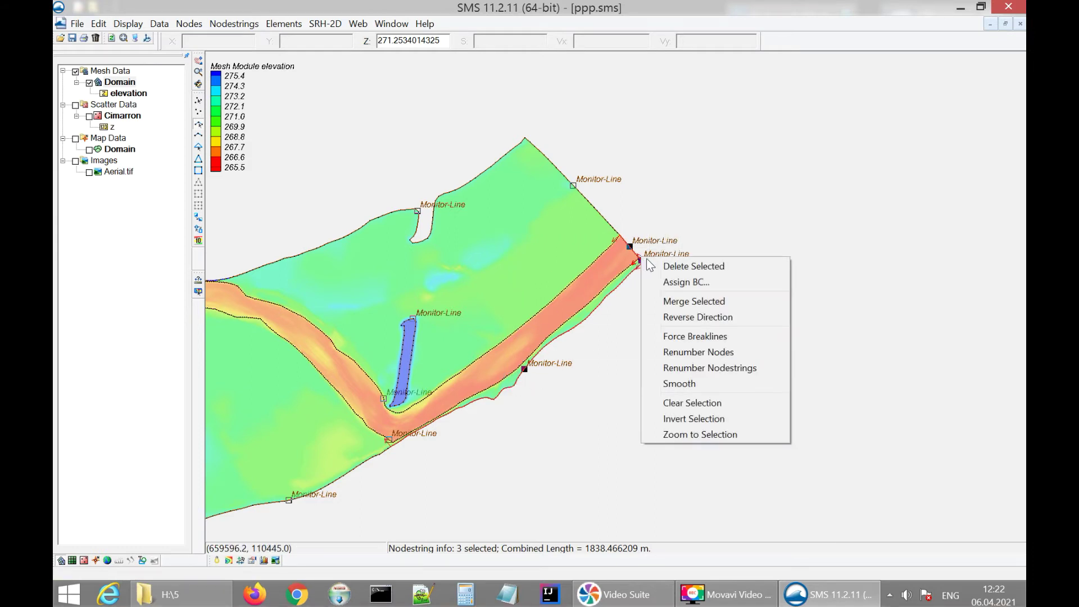
pyautogui.click(731, 302)
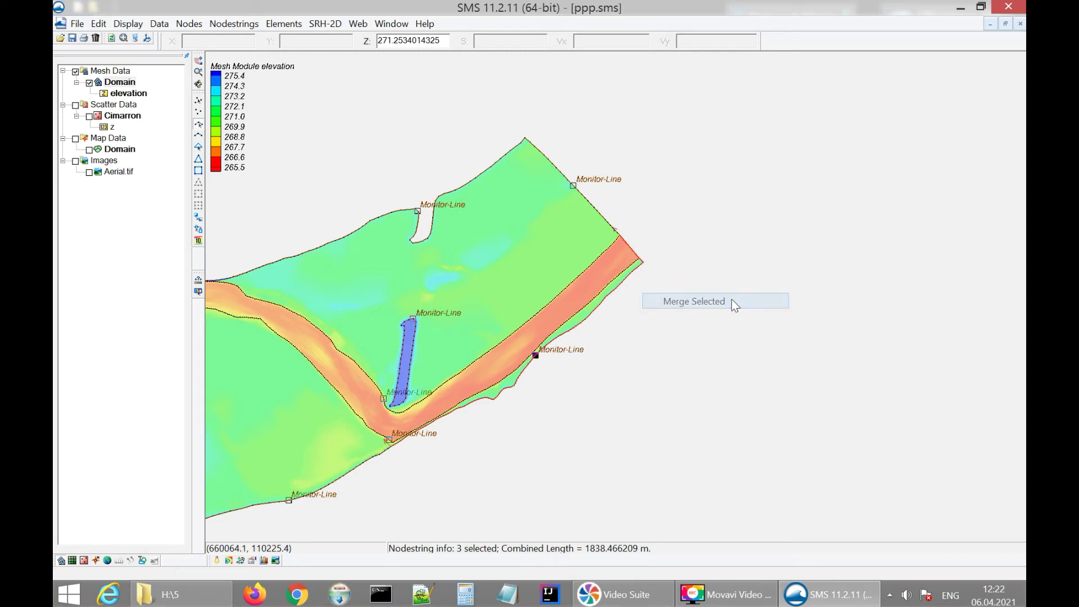
pyautogui.click(551, 373)
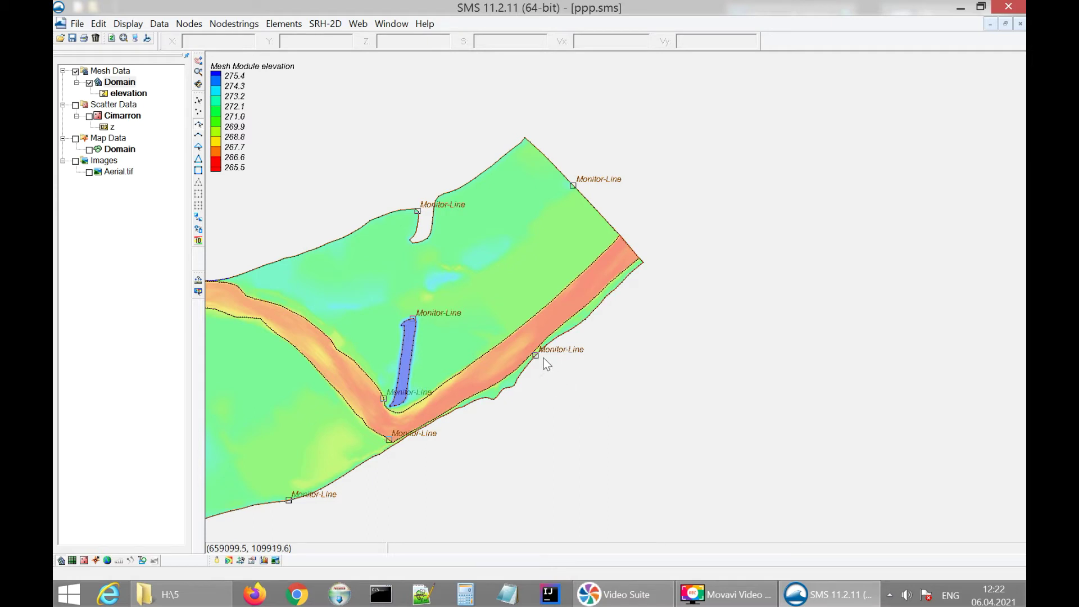
pyautogui.click(537, 355)
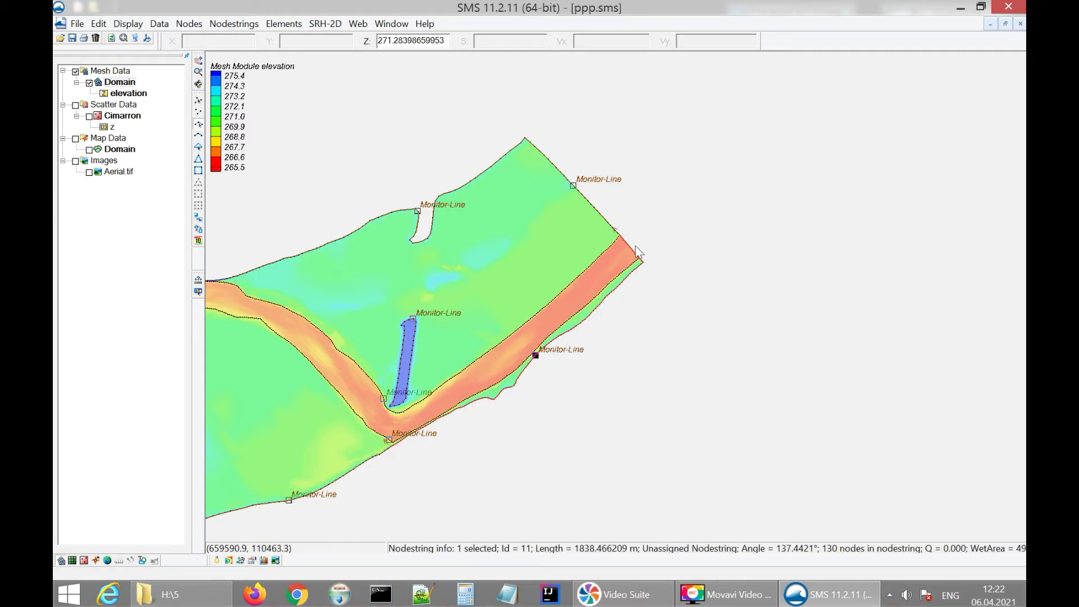
# Set the downstream nodestring to Exit-H outflow with a constant water surface elevation of 731 meters
pyautogui.rightClick(538, 357)
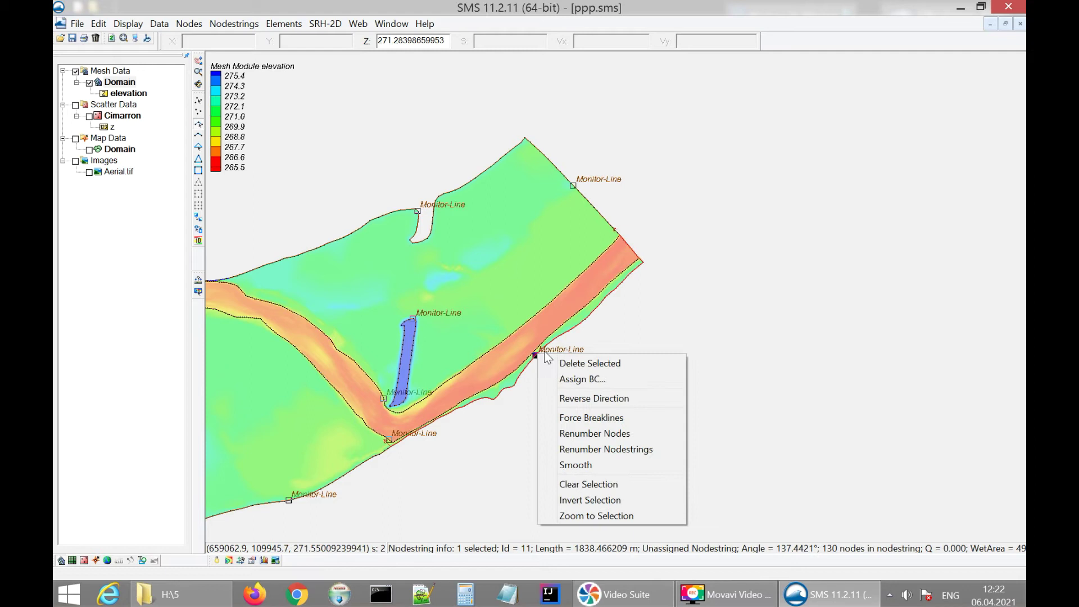
pyautogui.click(609, 379)
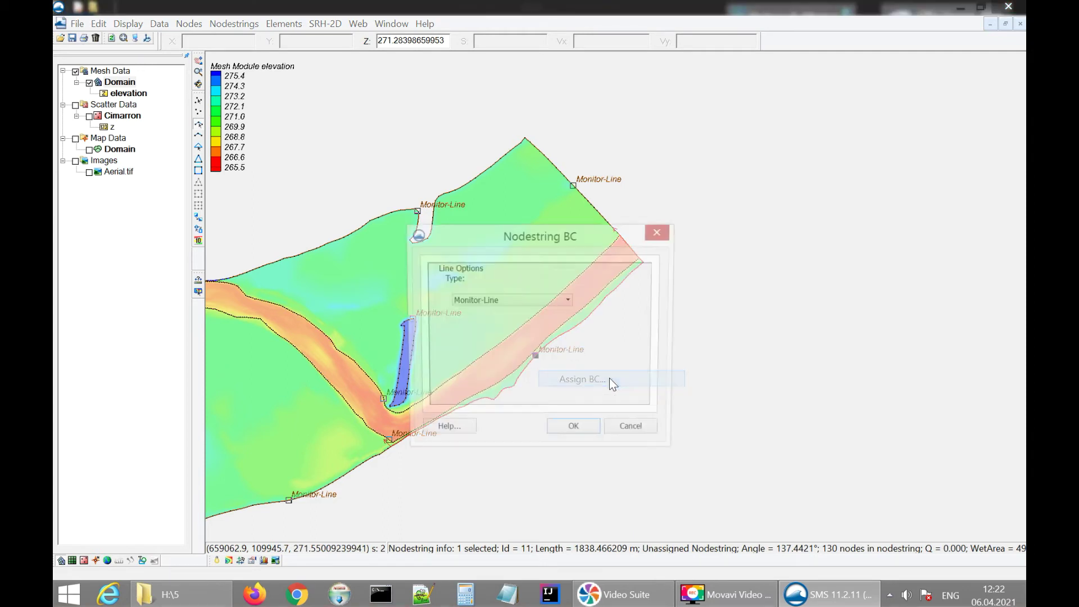
pyautogui.moveTo(618, 229)
pyautogui.mouseDown()
pyautogui.moveTo(632, 178)
pyautogui.moveTo(606, 236)
pyautogui.mouseUp()
pyautogui.click(529, 292)
pyautogui.click(540, 313)
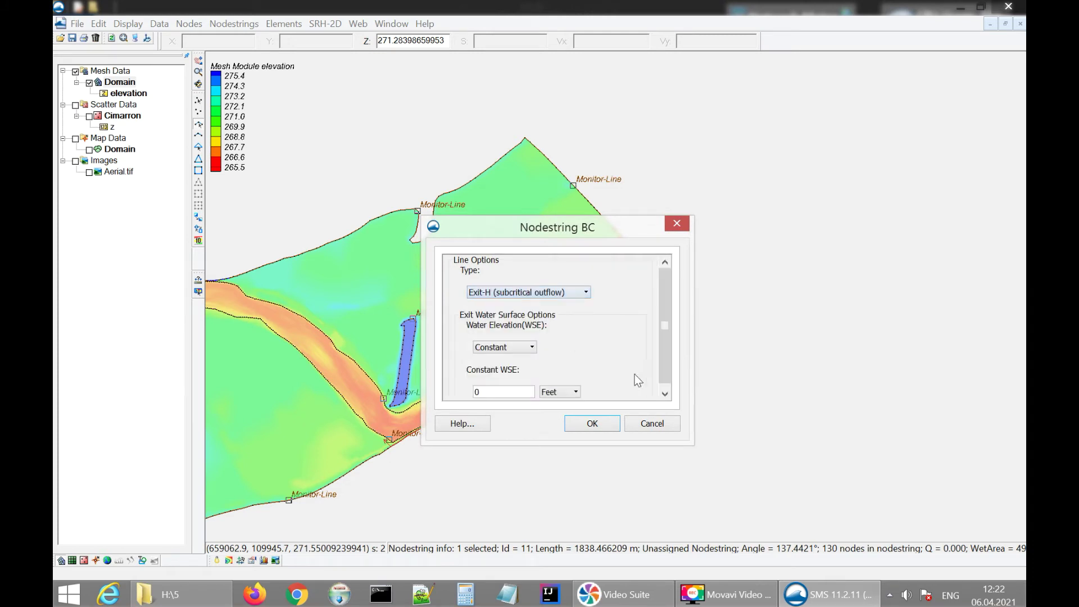
pyautogui.moveTo(690, 438); pyautogui.dragTo(759, 509)
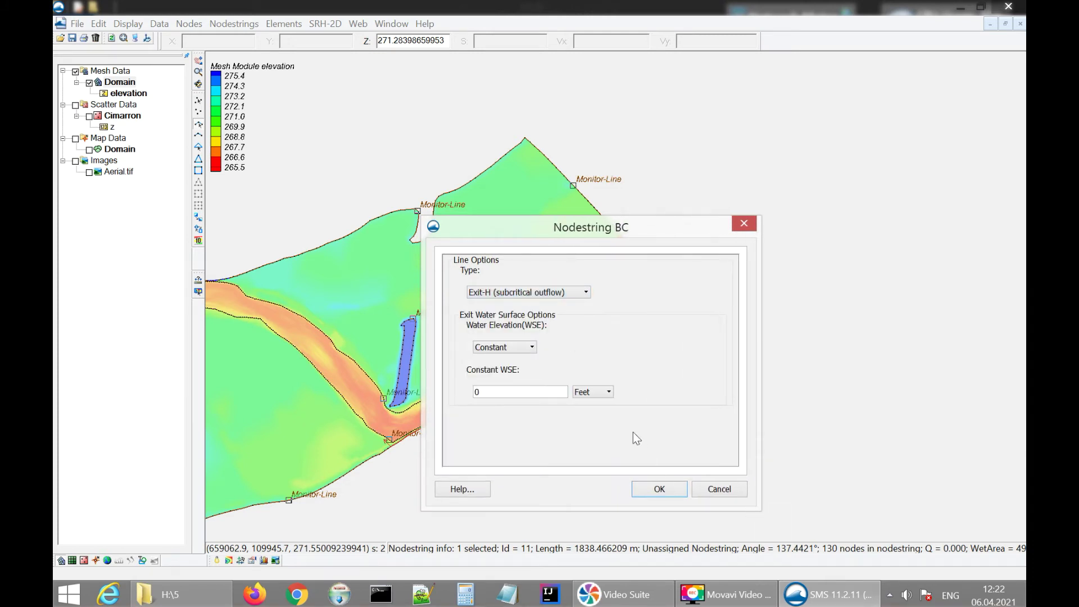
pyautogui.click(588, 409)
pyautogui.moveTo(499, 392); pyautogui.dragTo(446, 397)
pyautogui.click(656, 490)
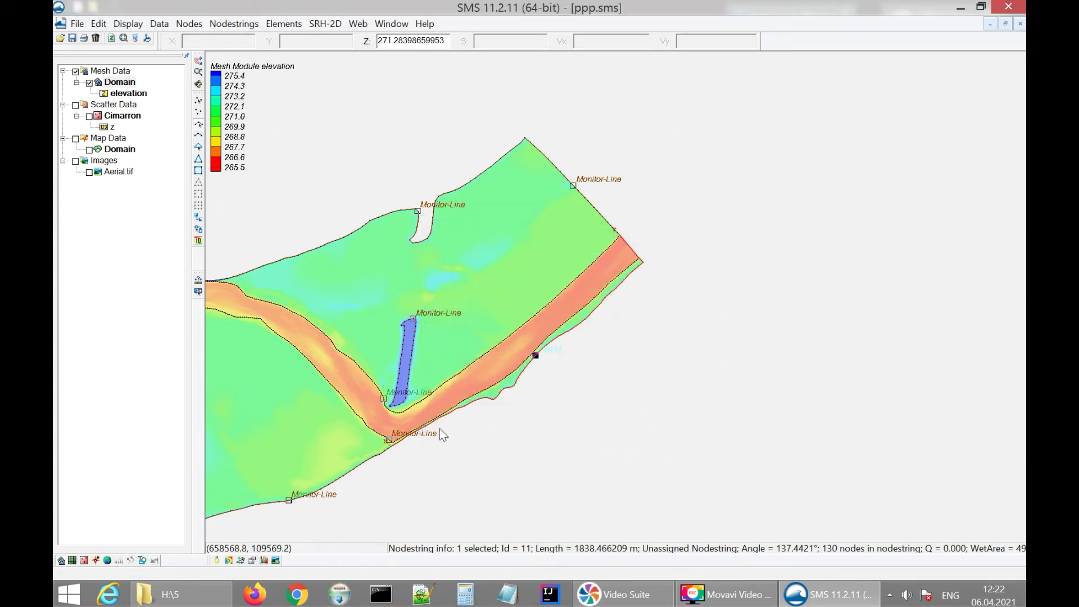
# Zoom out and recentre so the whole mesh with Inlet-Q and Exit-H labels shows
pyautogui.scroll(2, 545, 363)
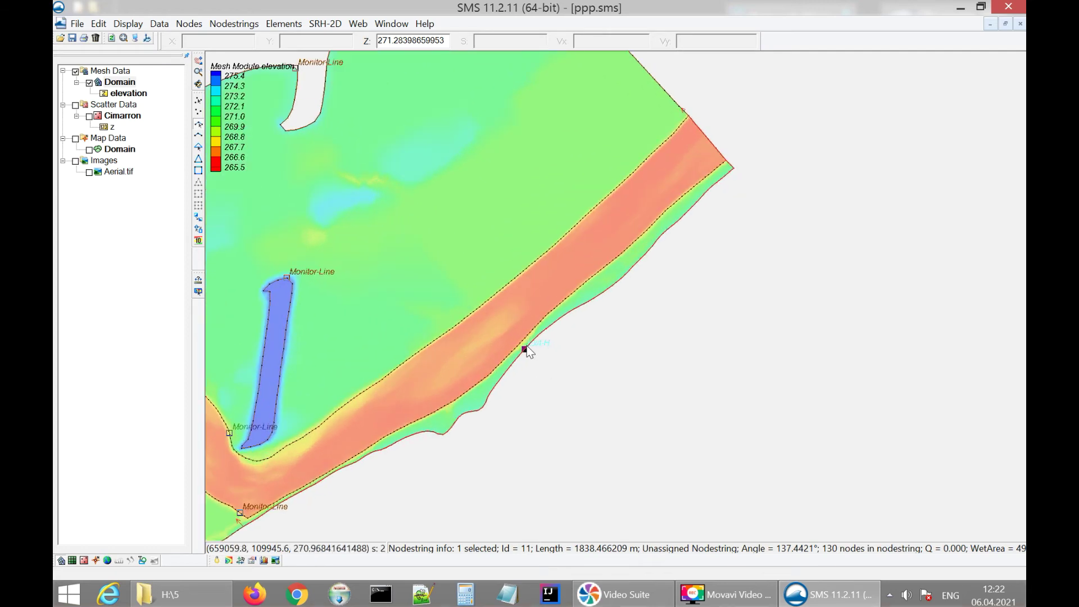
pyautogui.scroll(-5, 528, 371)
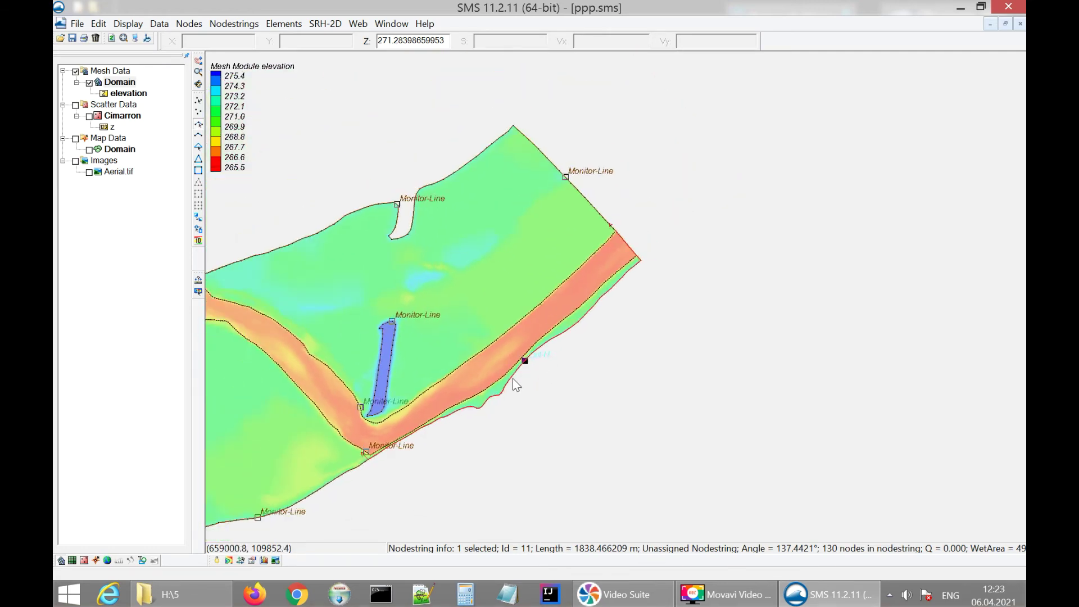
pyautogui.click(670, 371)
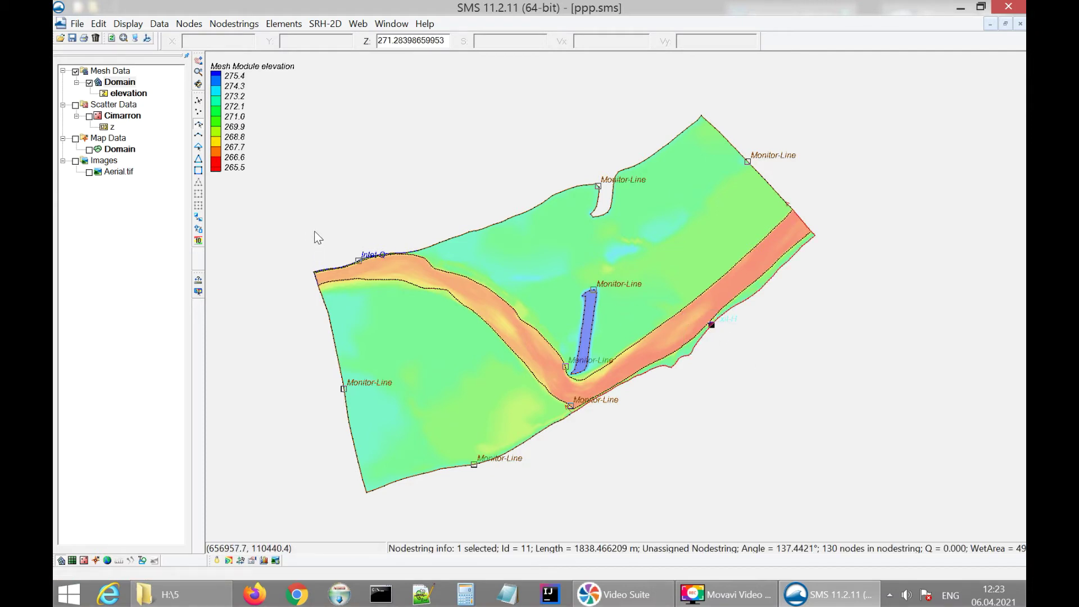
# Box-select the Inlet-Q and Exit-H nodestrings and invert the selection to pick the monitor lines
pyautogui.moveTo(305, 219); pyautogui.dragTo(381, 286)
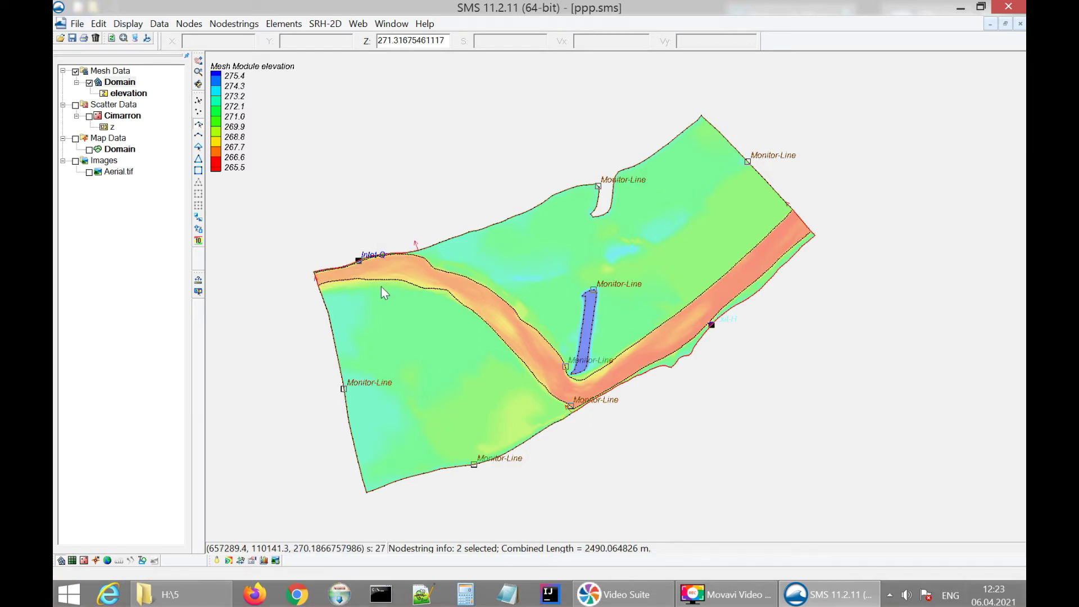
pyautogui.rightClick(356, 257)
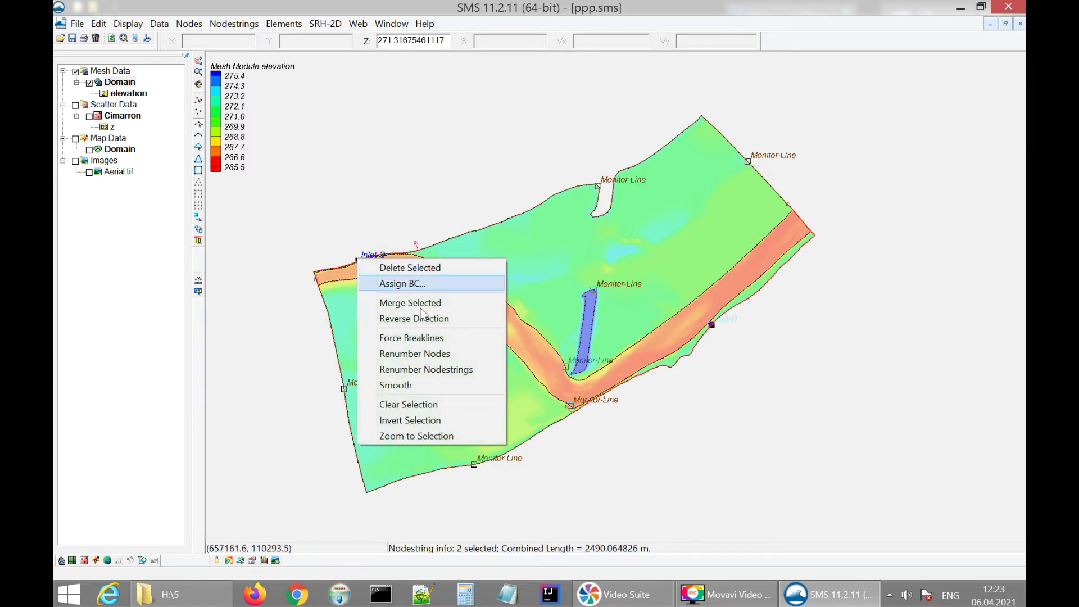
pyautogui.click(448, 422)
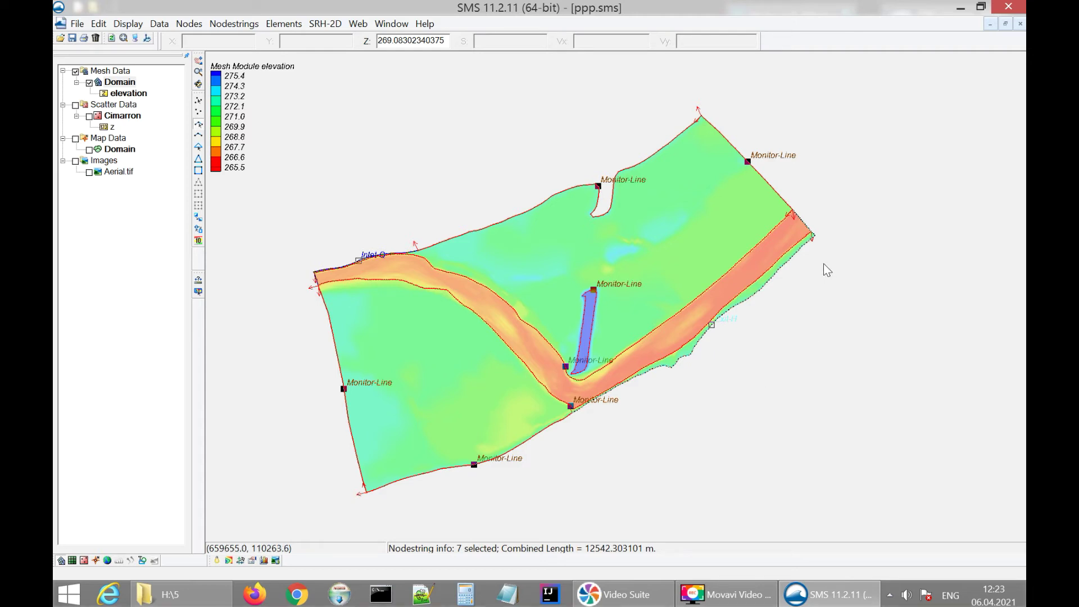
# Check the monitor-line context menu and Nodestrings menu without choosing, then re-maximize SMS
pyautogui.rightClick(749, 164)
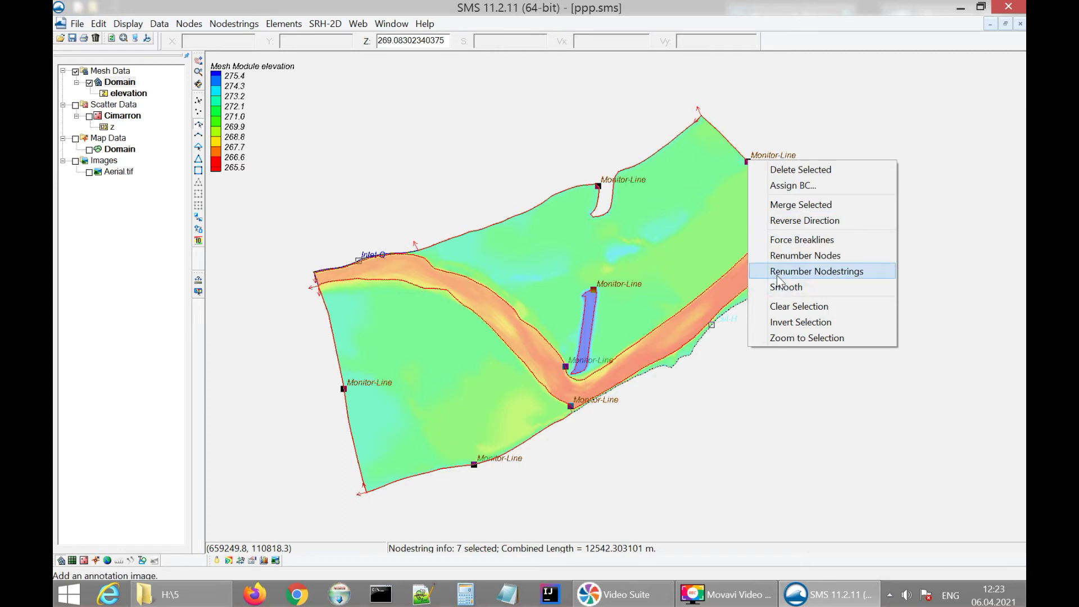
pyautogui.moveTo(652, 6)
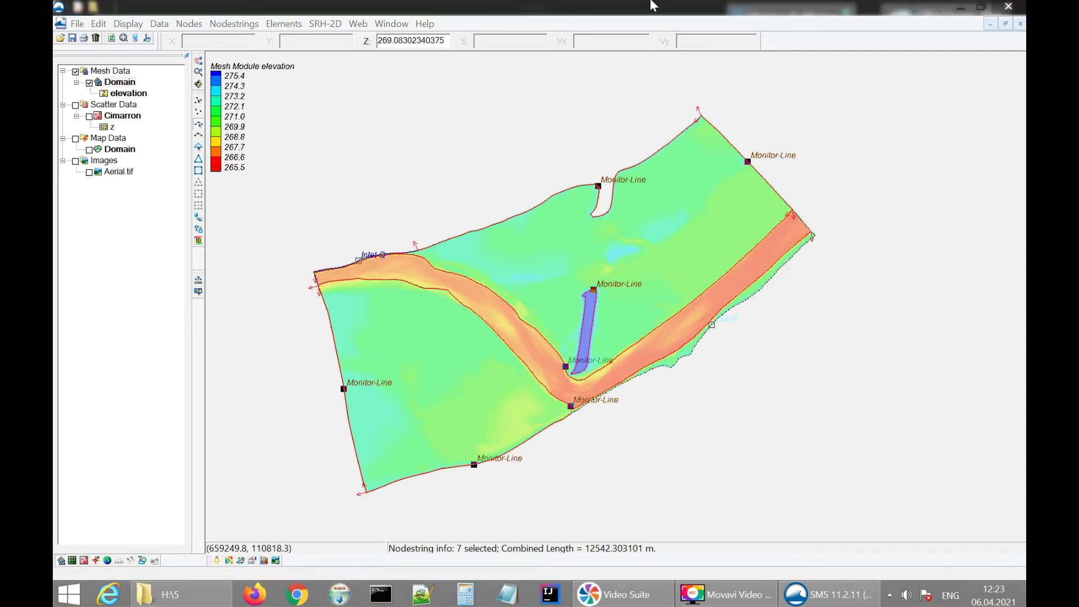
pyautogui.click(235, 24)
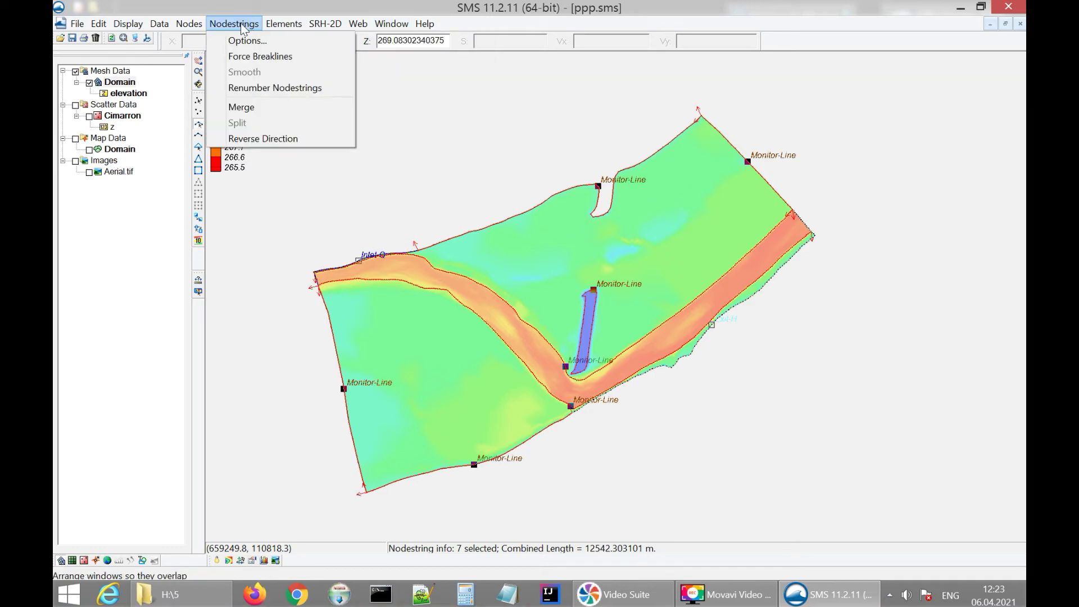
pyautogui.click(706, 12)
pyautogui.click(980, 6)
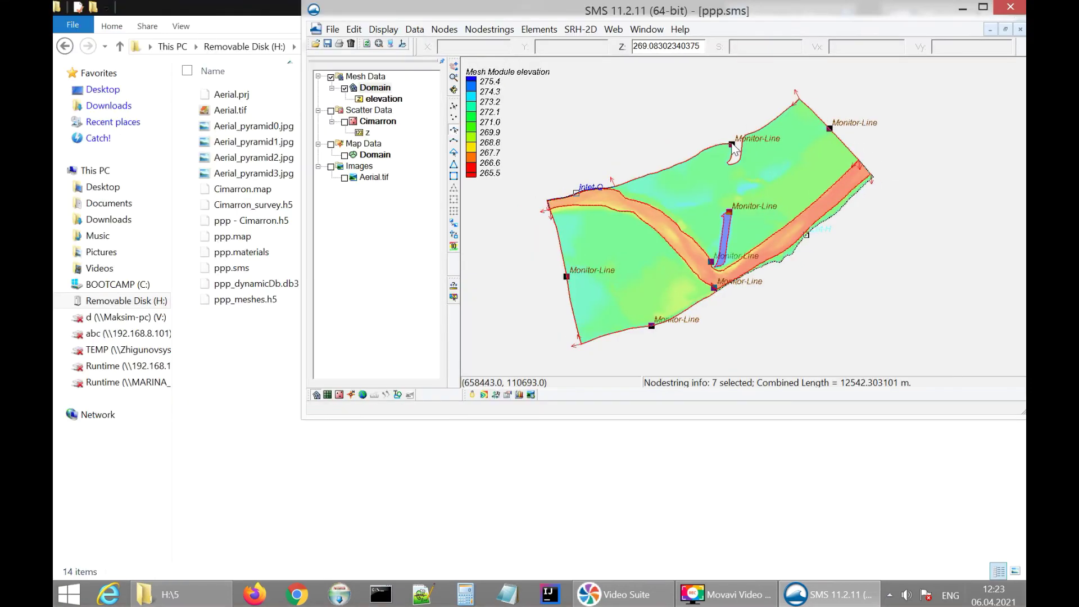
pyautogui.click(983, 6)
# Delete the seven selected Monitor-Line nodestrings and confirm
pyautogui.rightClick(739, 168)
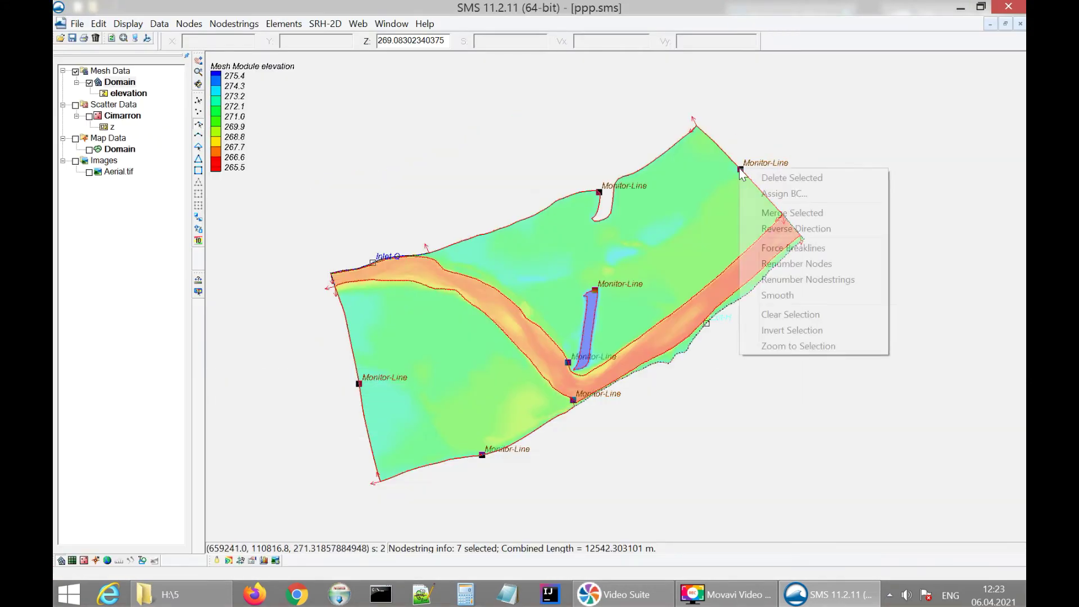
pyautogui.click(766, 180)
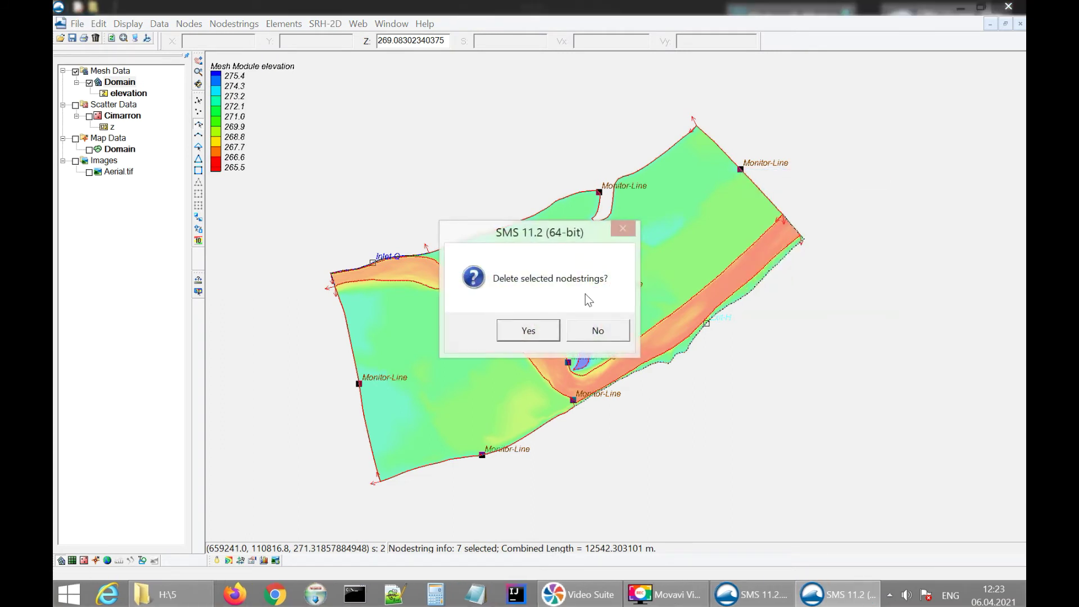
pyautogui.click(529, 334)
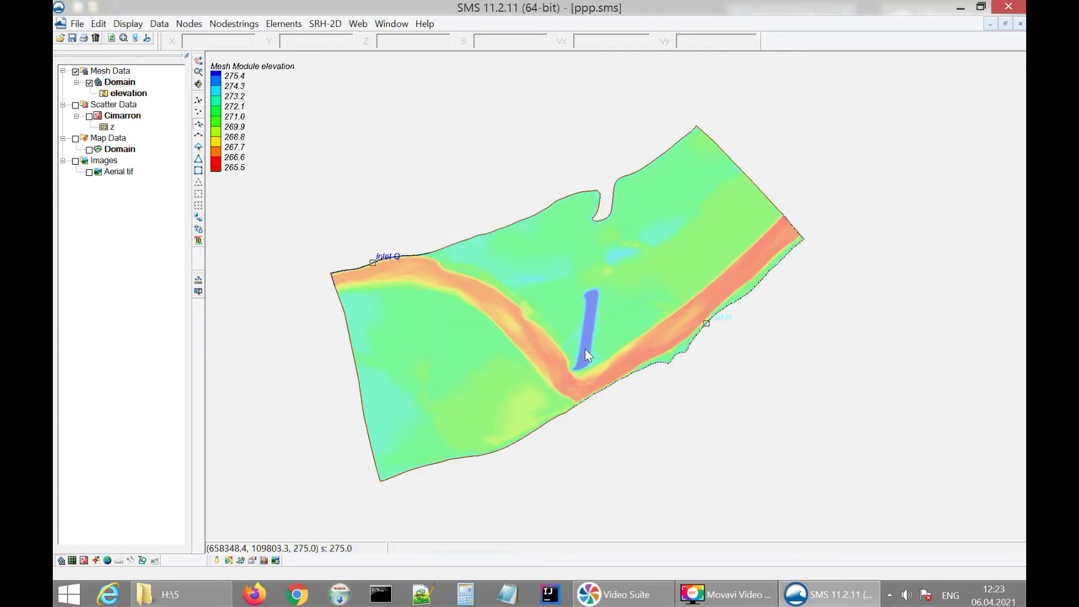
pyautogui.moveTo(494, 146); pyautogui.dragTo(473, 153, button='middle')
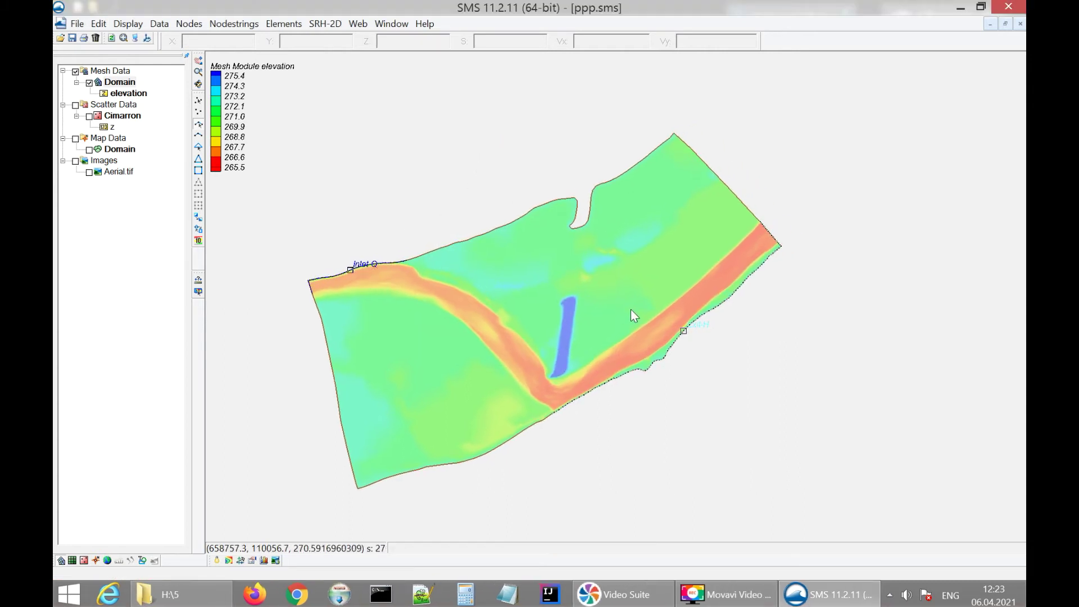
# Renumber the remaining nodestrings to remove gaps in their IDs
pyautogui.click(243, 26)
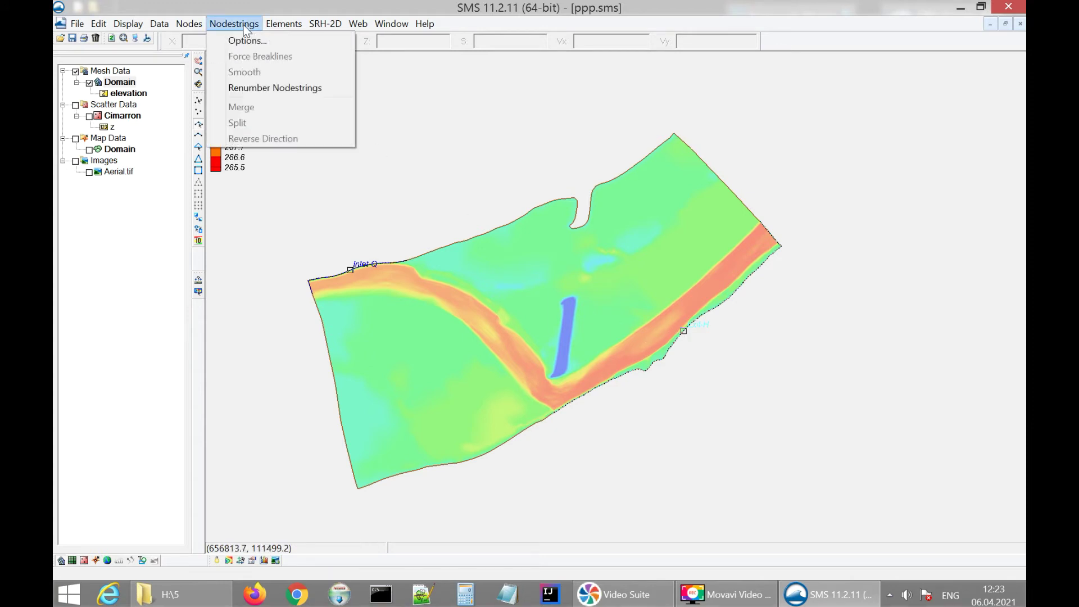
pyautogui.click(247, 88)
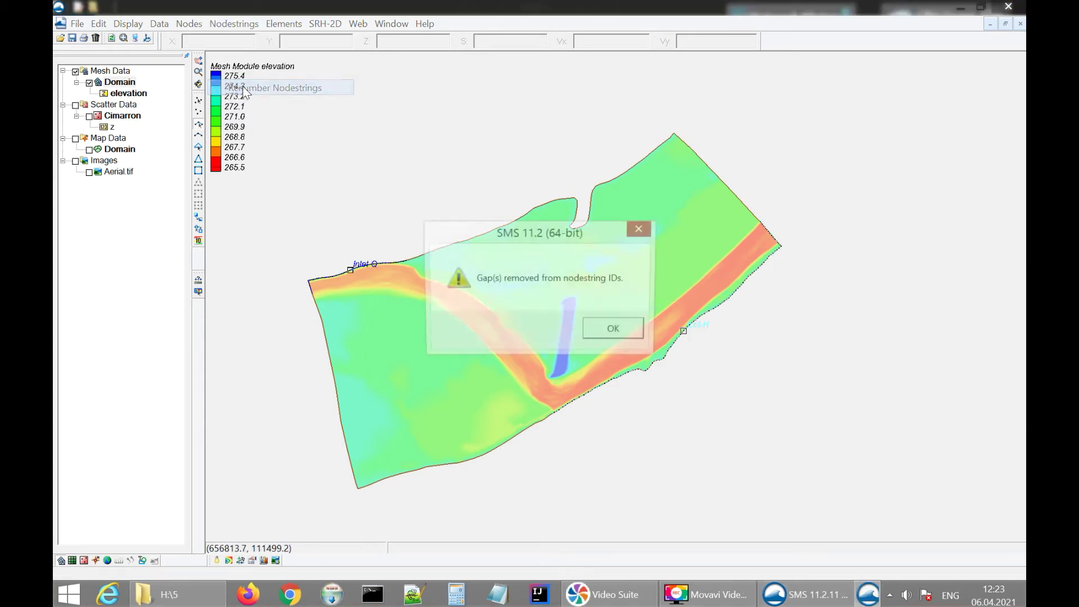
pyautogui.click(629, 332)
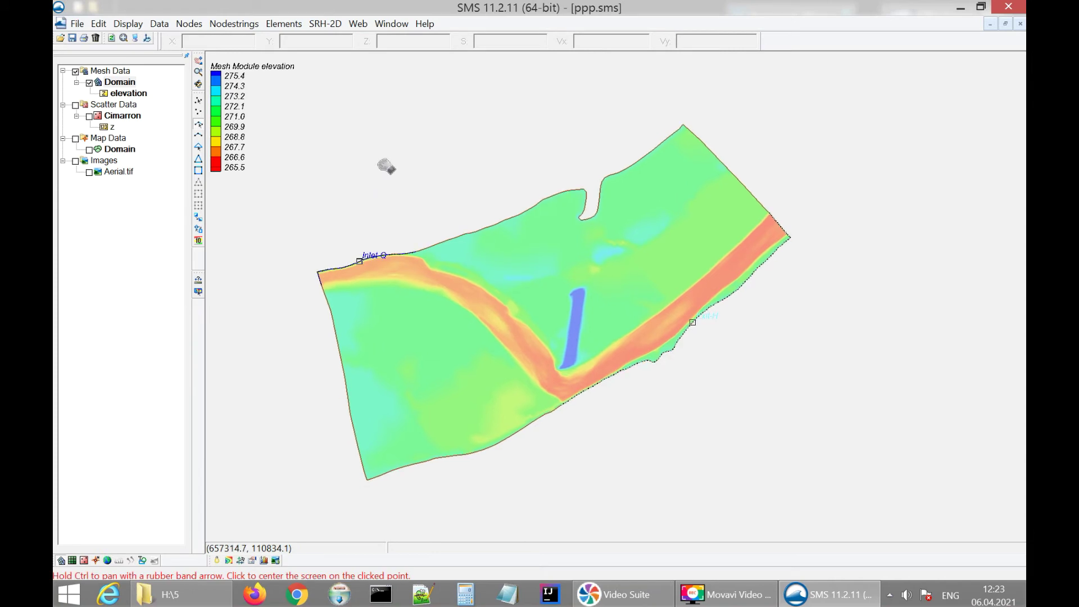
pyautogui.click(245, 25)
pyautogui.click(245, 25)
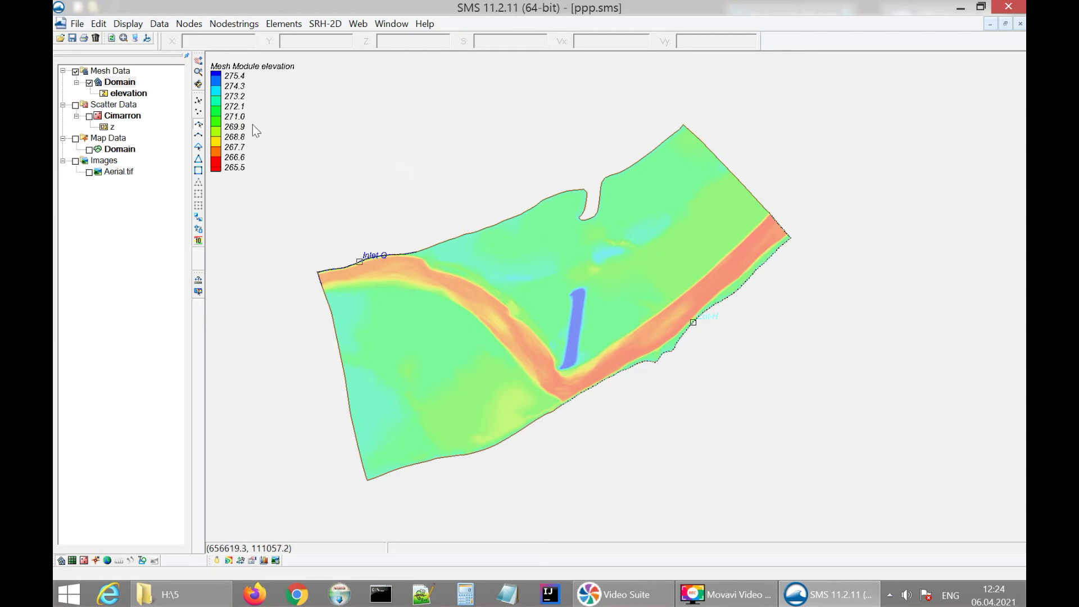
# Show the Cimarron scatter contours, map monitor lines and aerial image beneath the mesh, then save
pyautogui.click(76, 105)
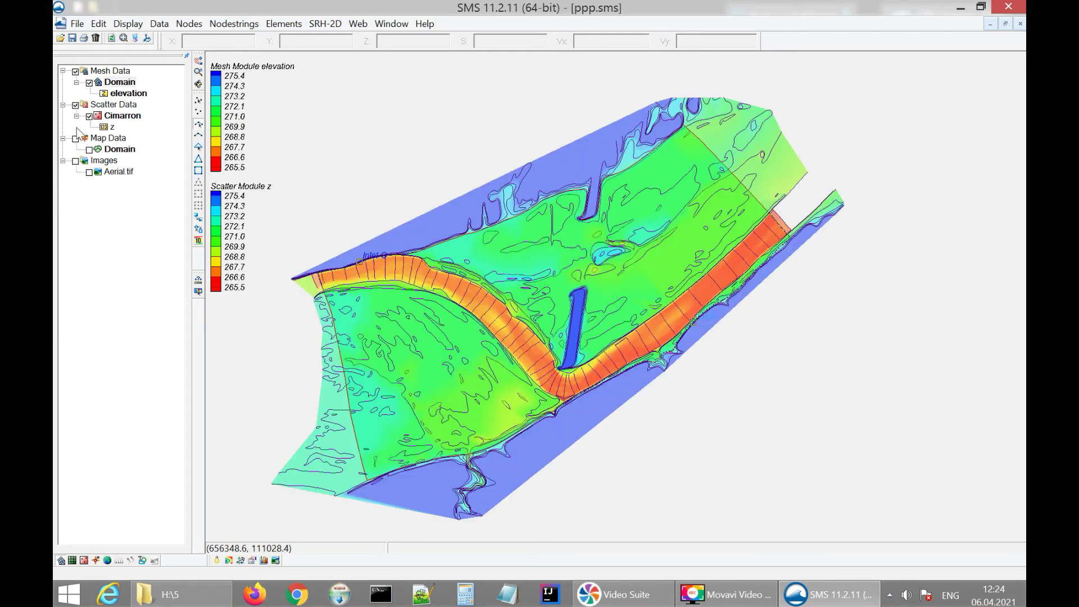
pyautogui.click(75, 139)
pyautogui.click(75, 162)
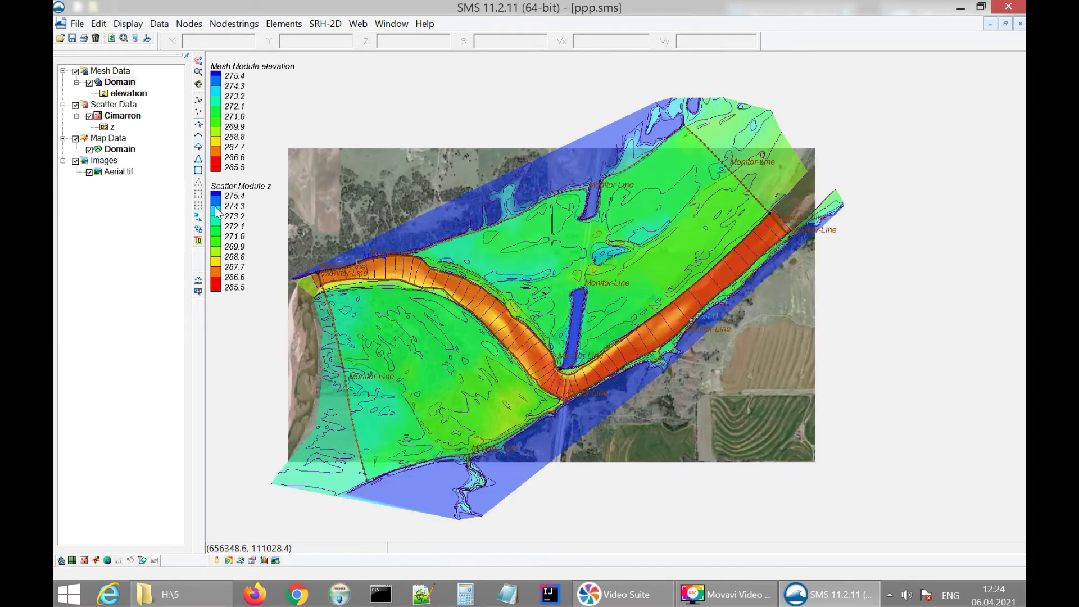
pyautogui.moveTo(530, 163); pyautogui.dragTo(633, 160)
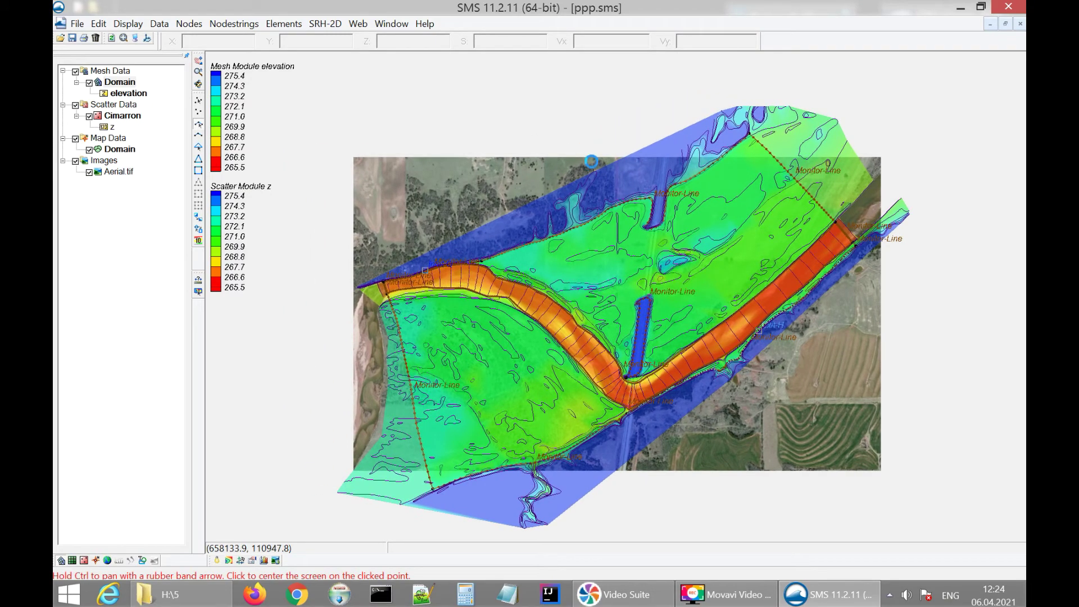
pyautogui.scroll(2, 562, 307)
pyautogui.scroll(3, 562, 307)
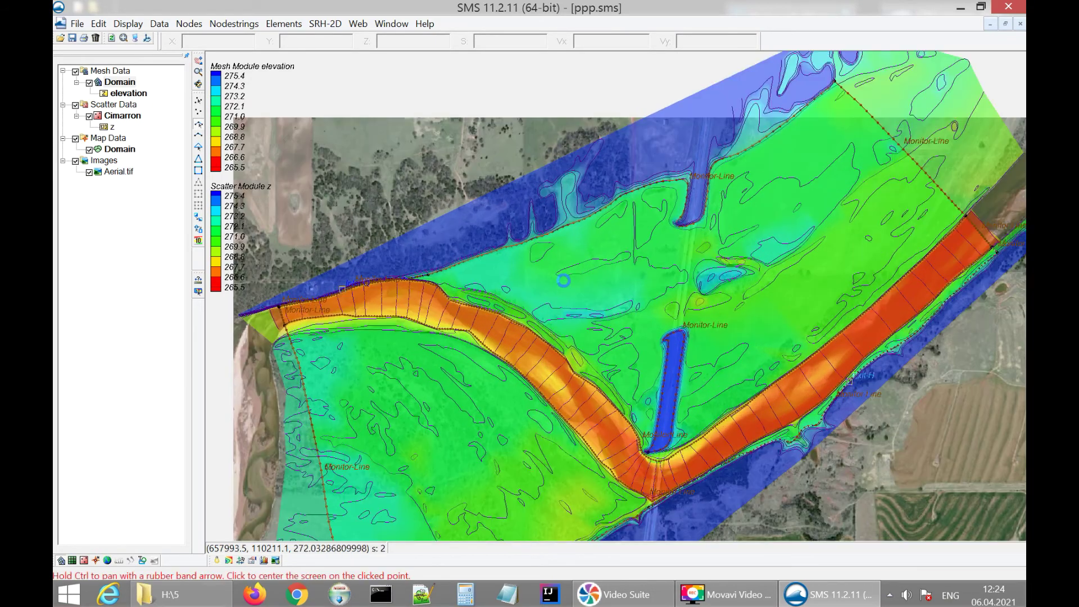
pyautogui.scroll(-2, 553, 274)
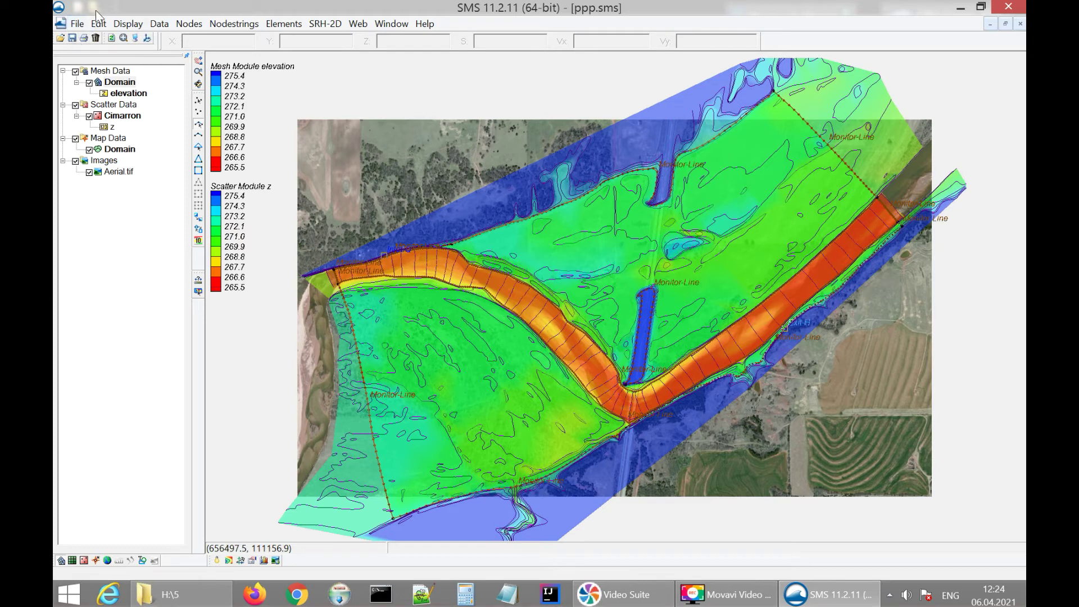
pyautogui.click(72, 40)
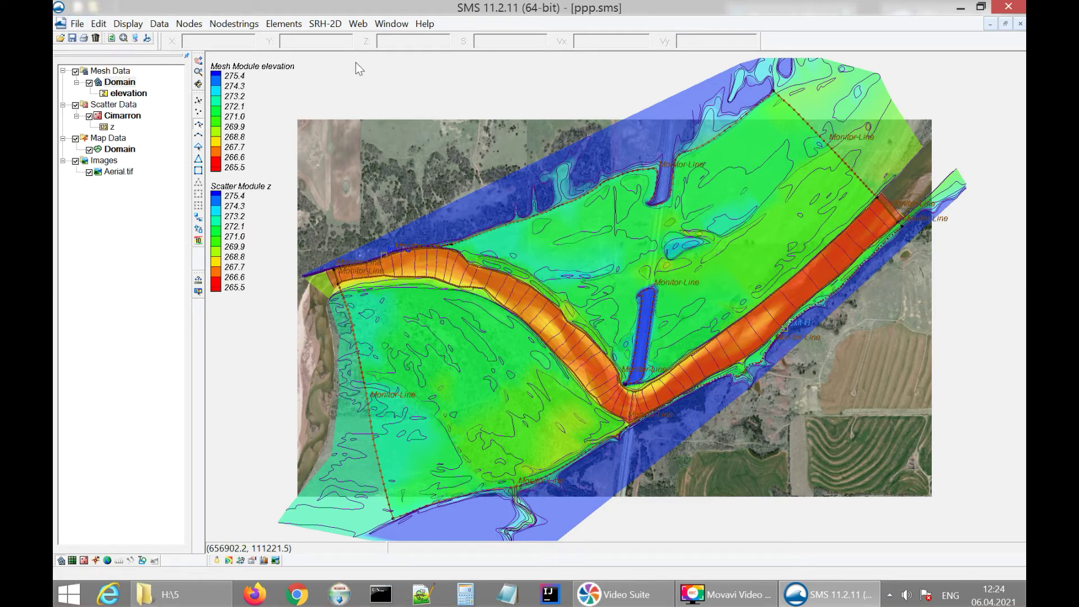